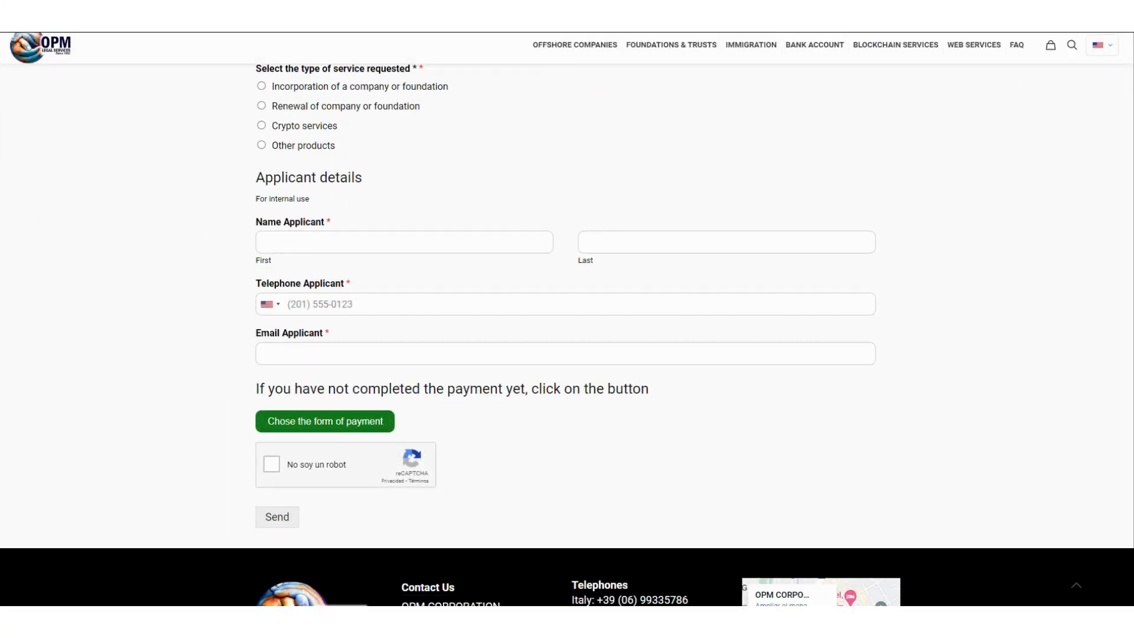
Step: Select Incorporation of a company or foundation as the requested service
scroll(567, 354, up, 5)
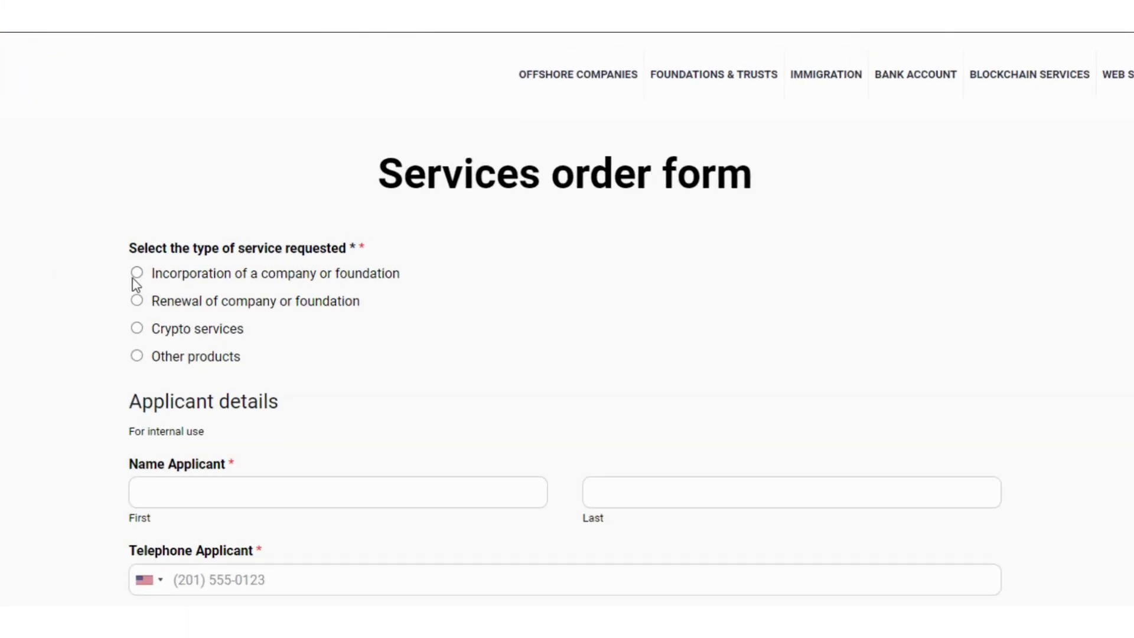
click(260, 203)
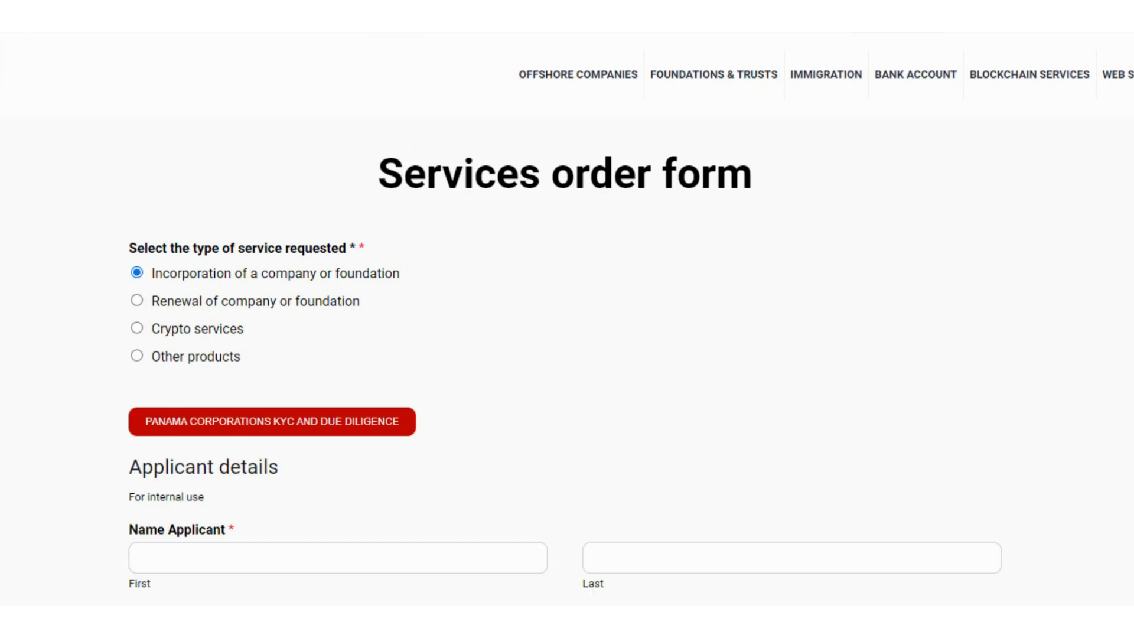
scroll(170, 455, down, 2)
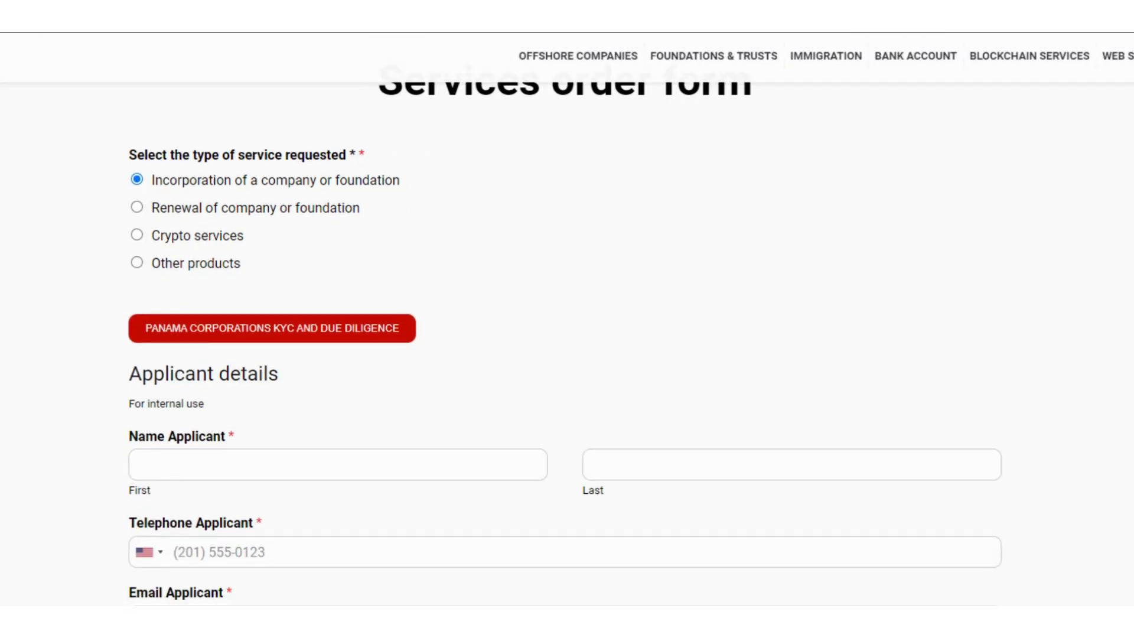
Step: Enter the applicant's first name, last name, telephone number and e-mail address
click(175, 462)
click(772, 462)
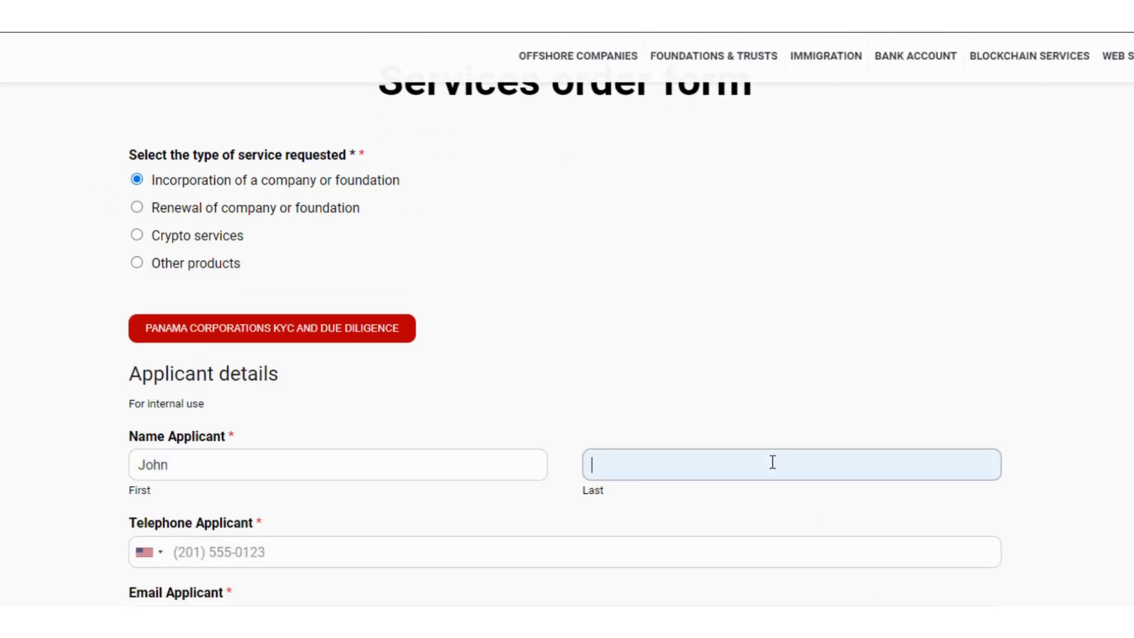
click(212, 555)
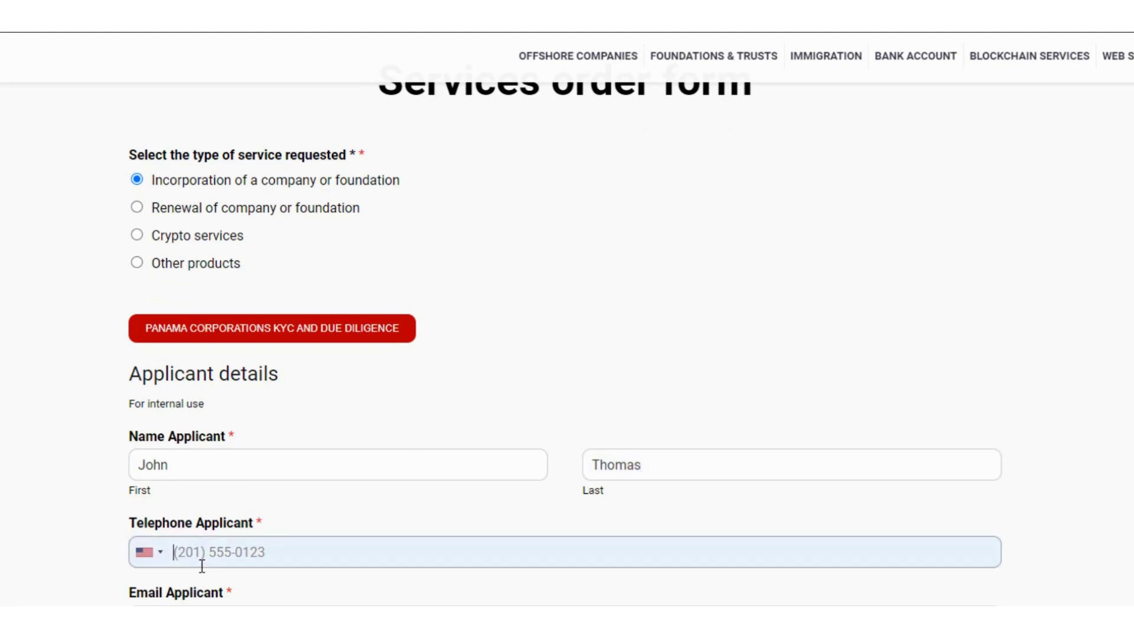
click(180, 616)
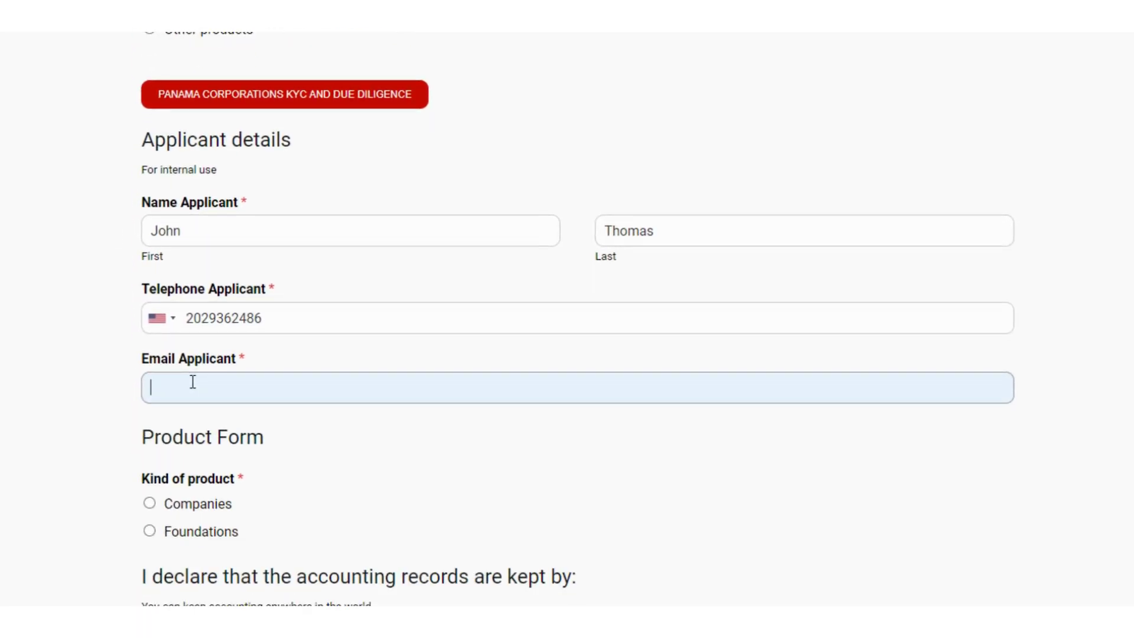
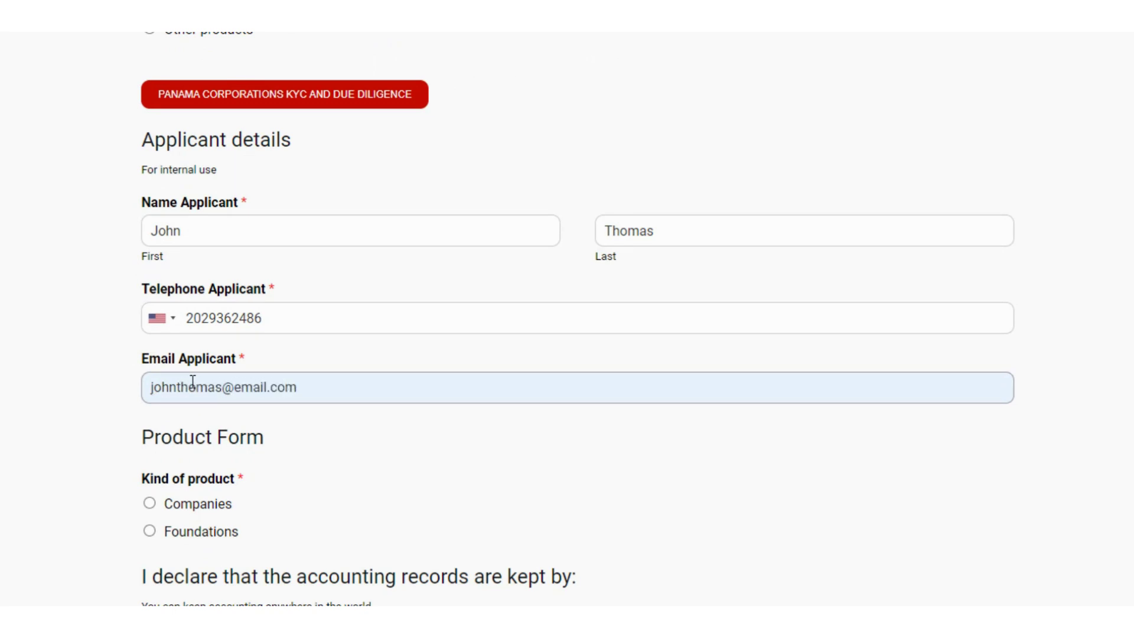
scroll(567, 318, down, 5)
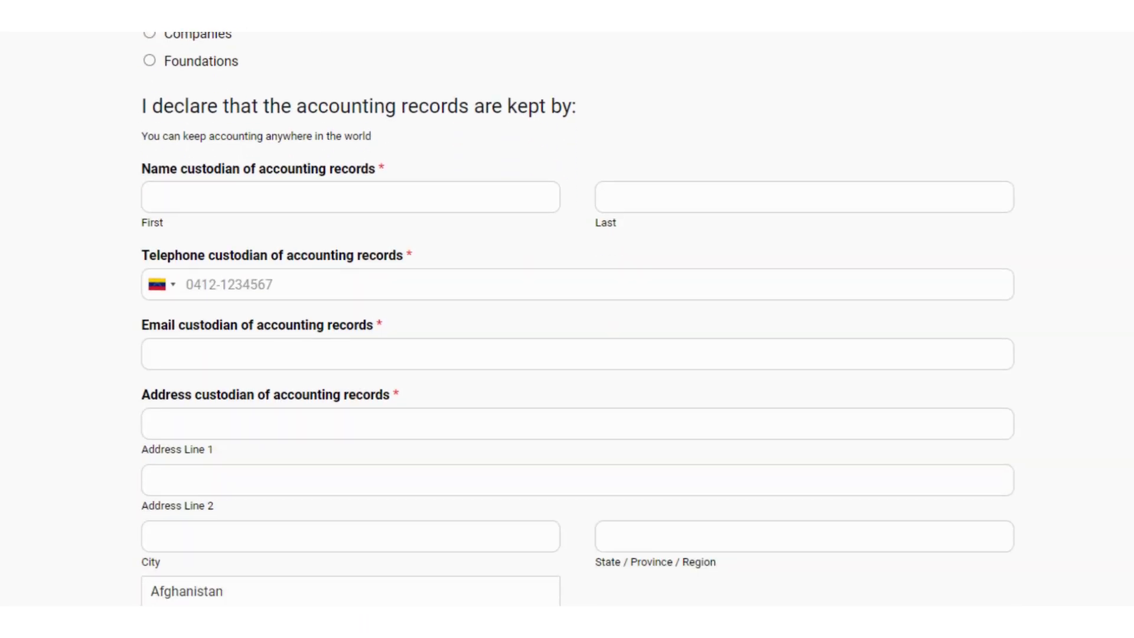
Step: Choose Companies, then Company in Panama, keeping S.A. as the company type
scroll(567, 318, up, 2)
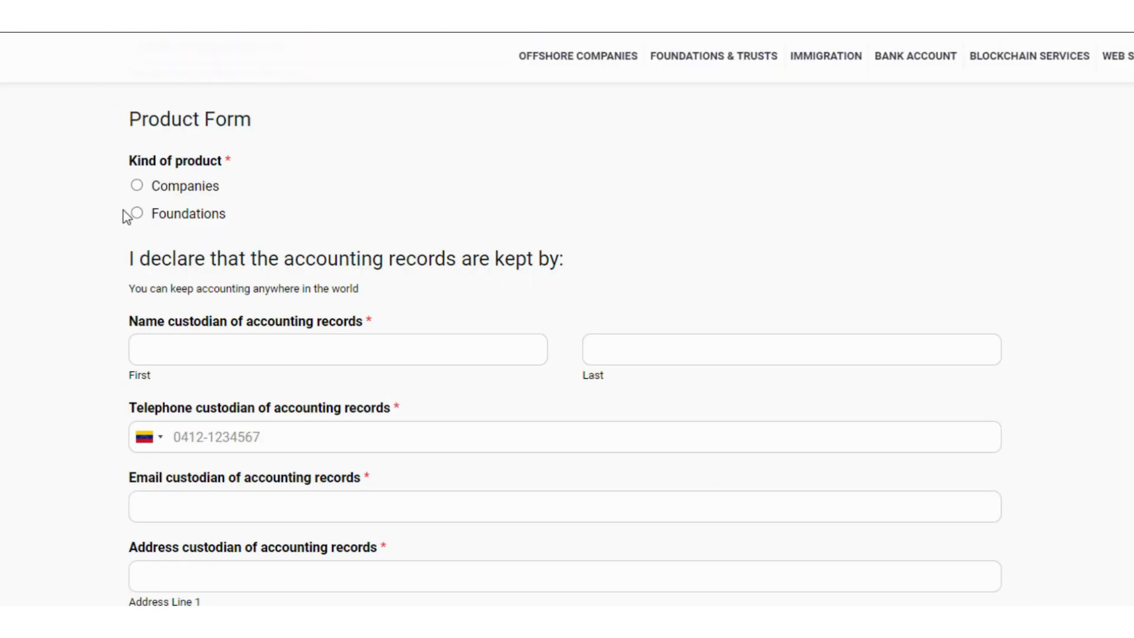
click(137, 187)
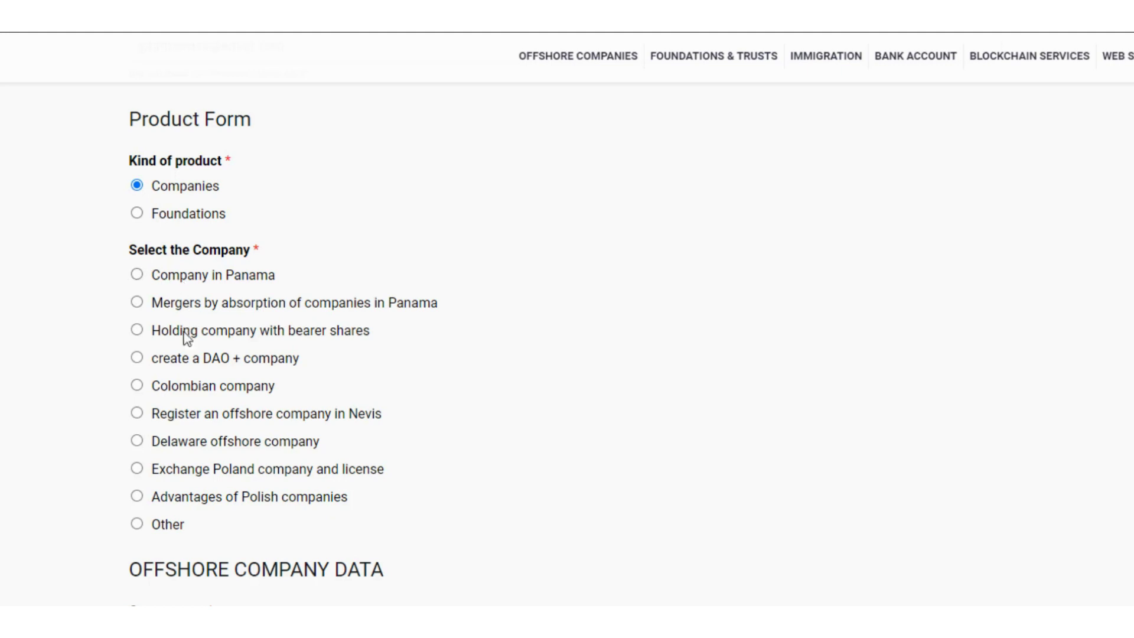
click(136, 274)
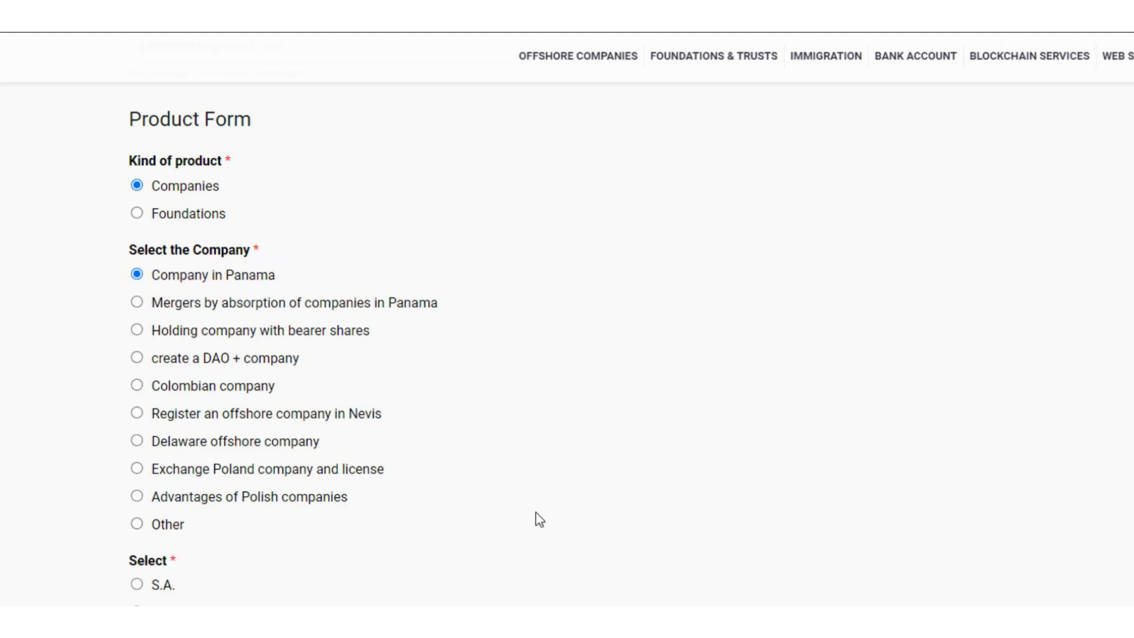
scroll(182, 473, down, 4)
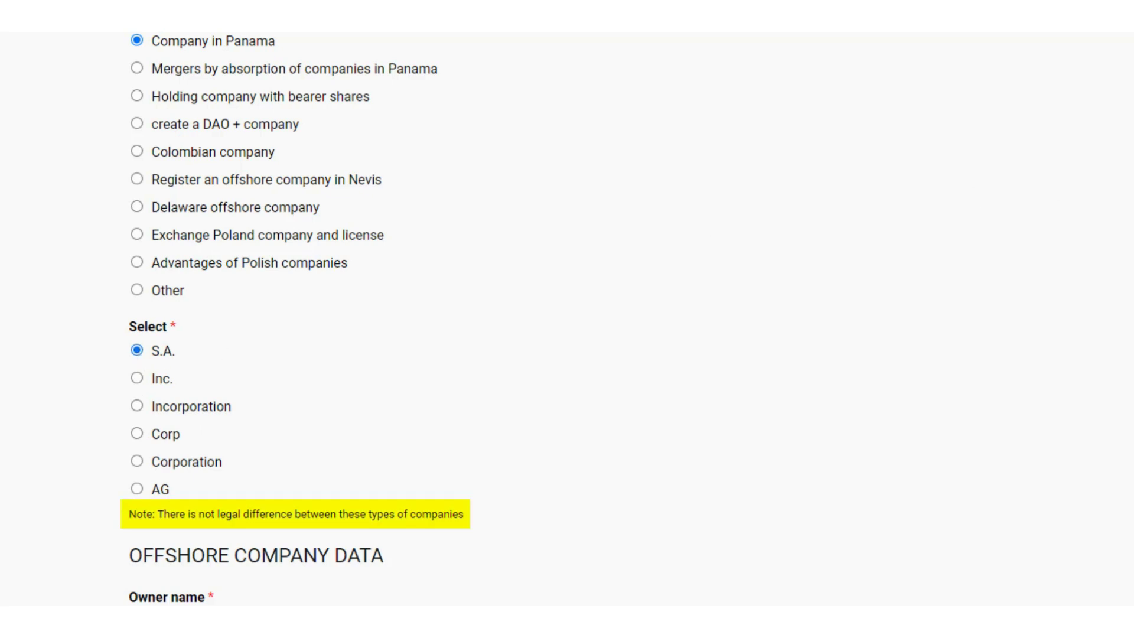
scroll(565, 318, down, 8)
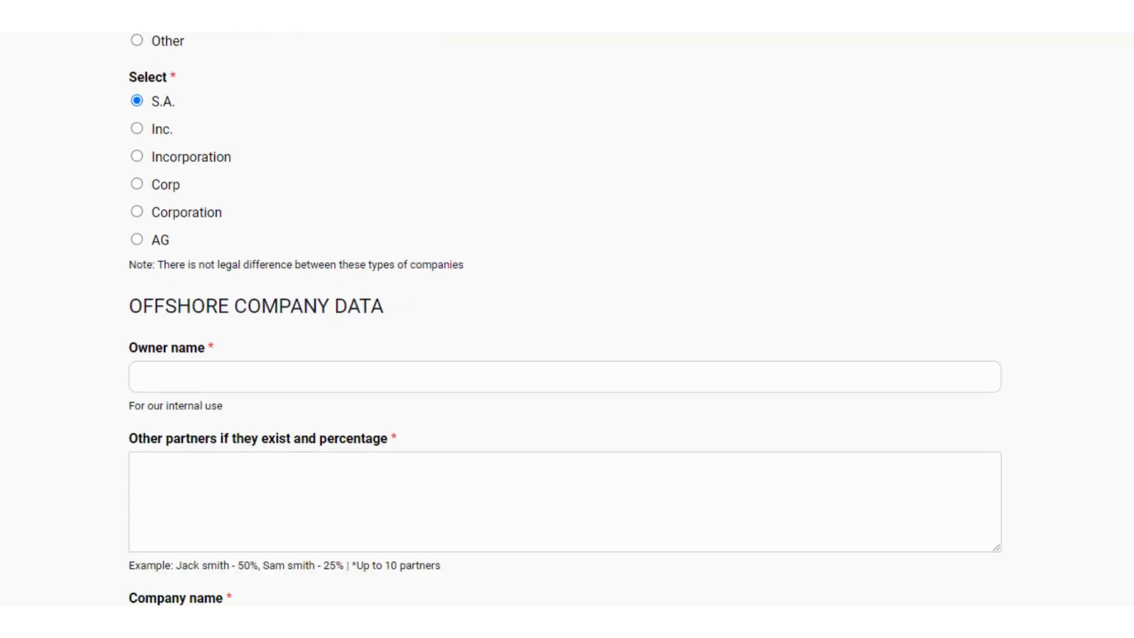
Step: Fill in the owner's name and note the partners field's example format
scroll(565, 318, down, 3)
scroll(565, 319, up, 4)
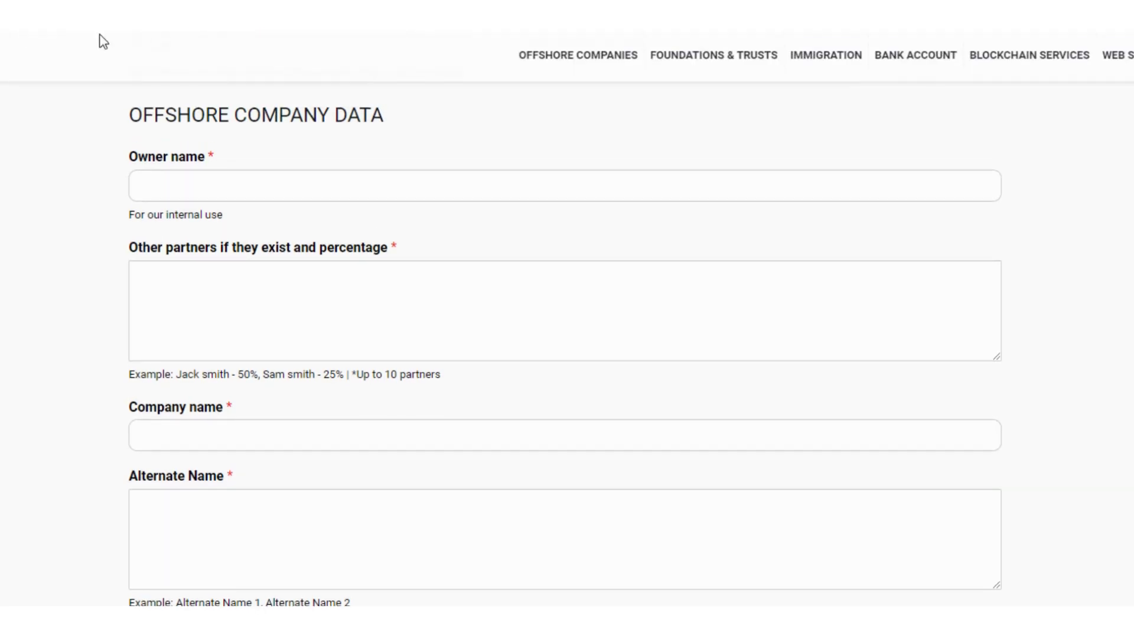
click(143, 184)
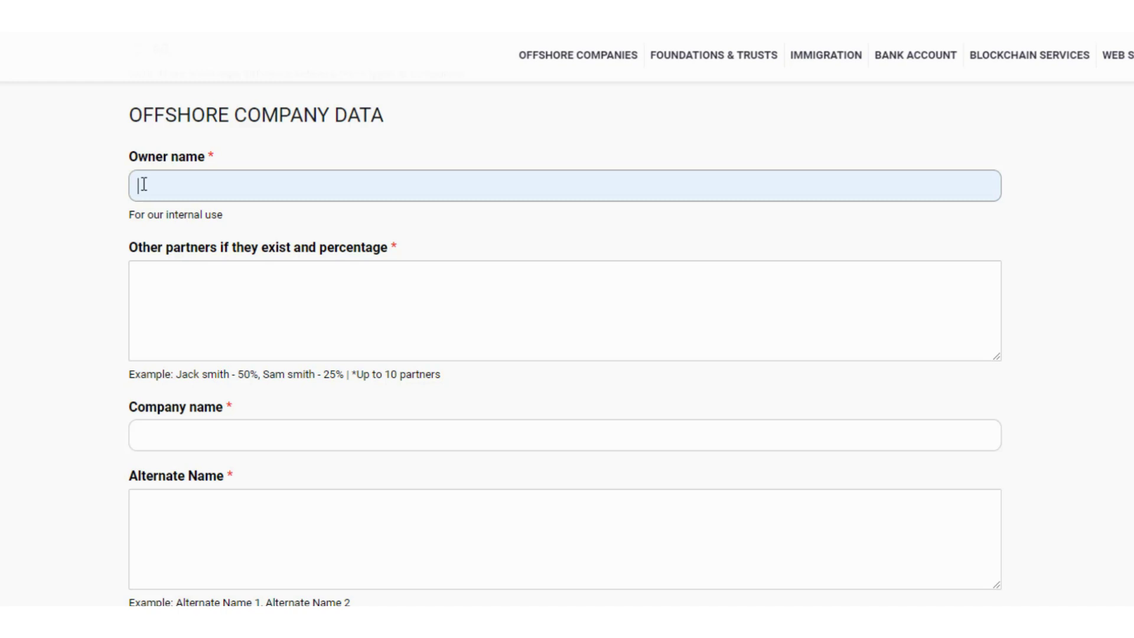
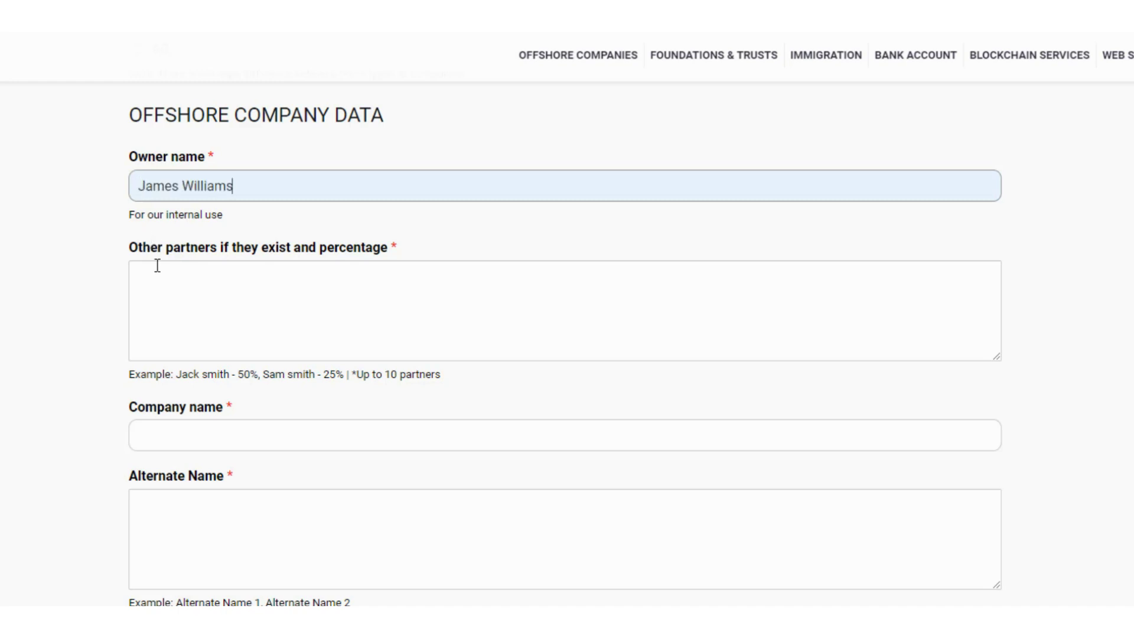
click(164, 285)
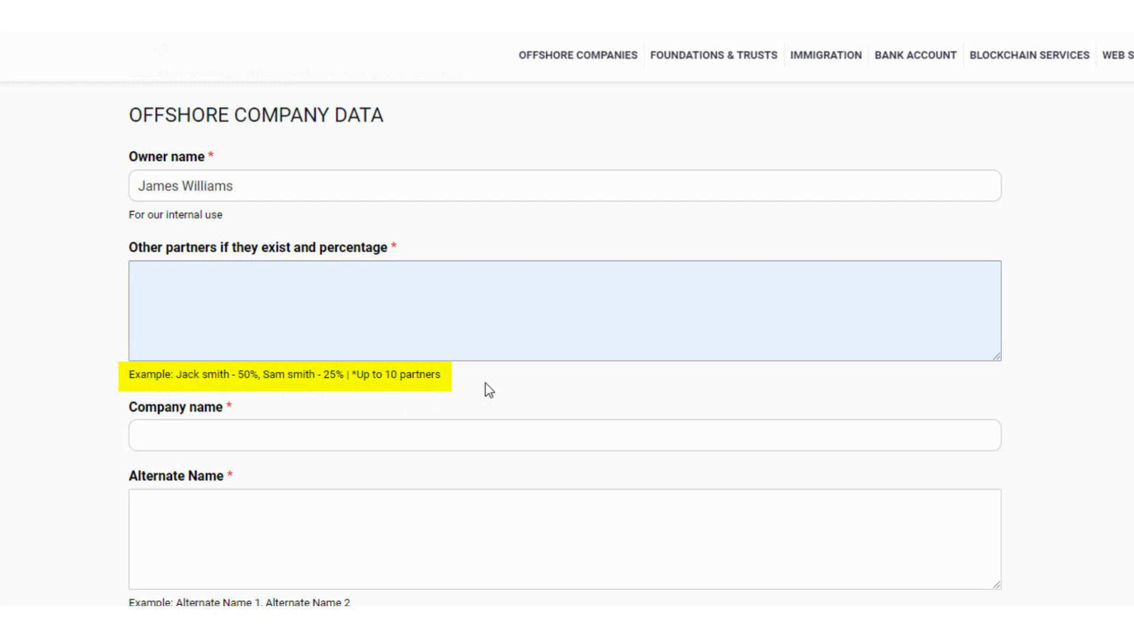
Step: Enter company name Marbella Services and paste four alternate Marbella names
click(157, 436)
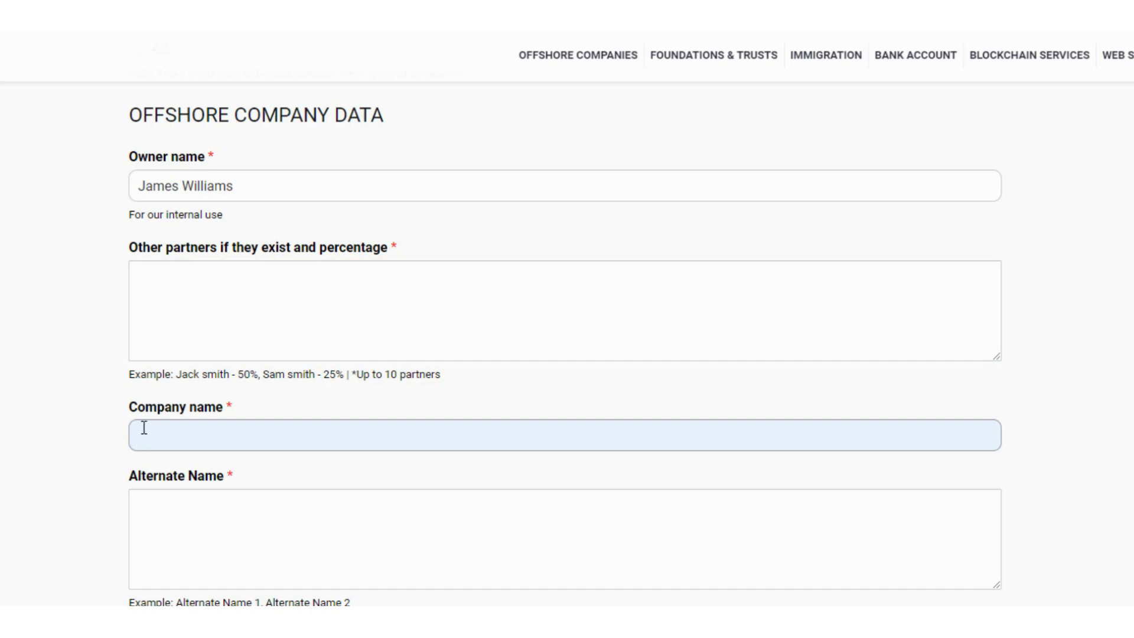
text(Marbella Services)
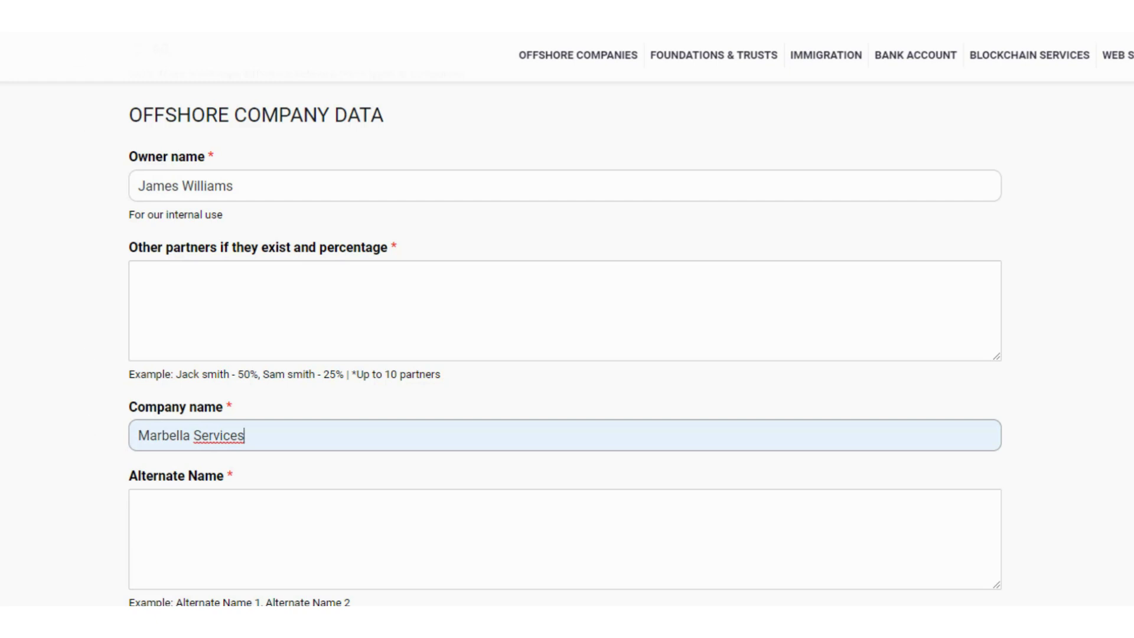
click(69, 190)
click(148, 522)
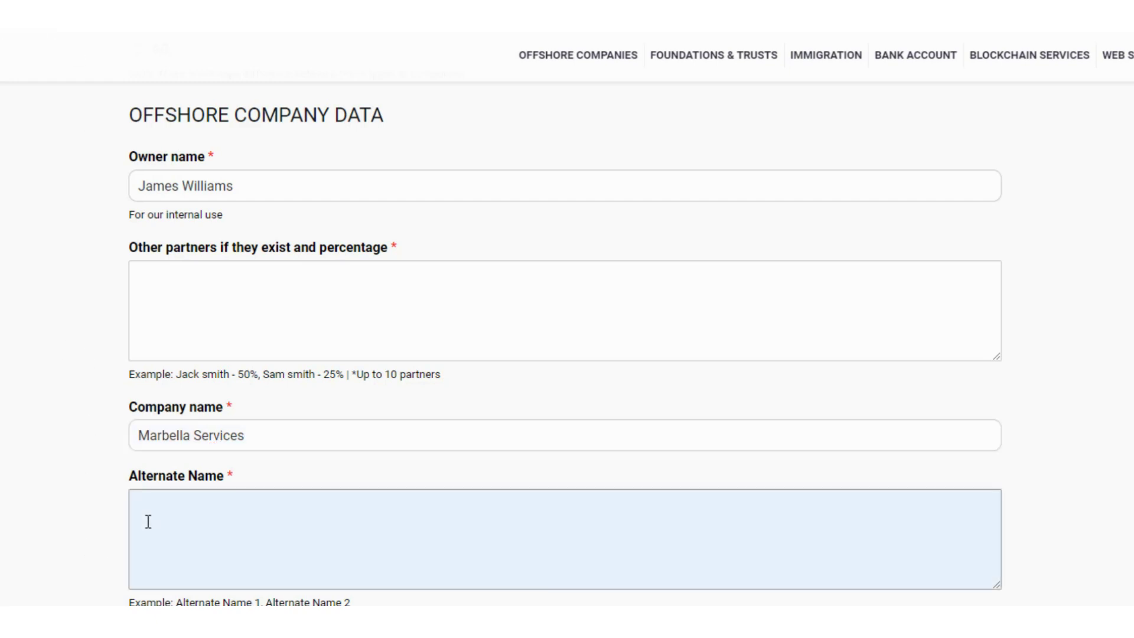
text(Marbella Web Services Marbella International Services Marbella Corporate Services Marbella Services for the World)
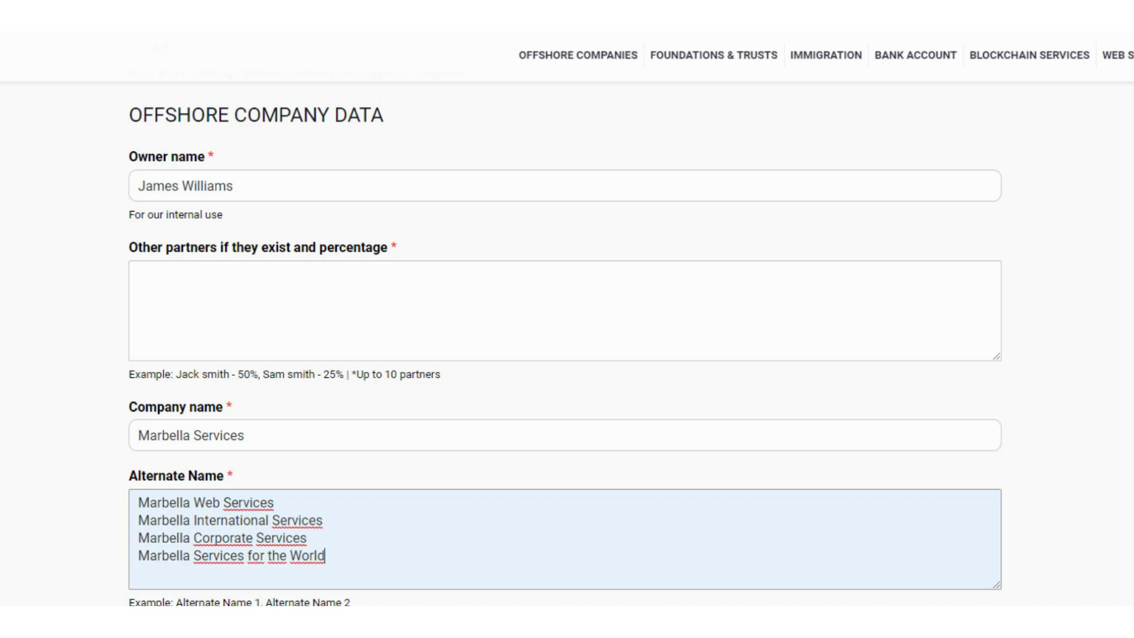
Step: Try OPM-provided directors and enter the plenipotentiary's first and last name
scroll(565, 343, down, 8)
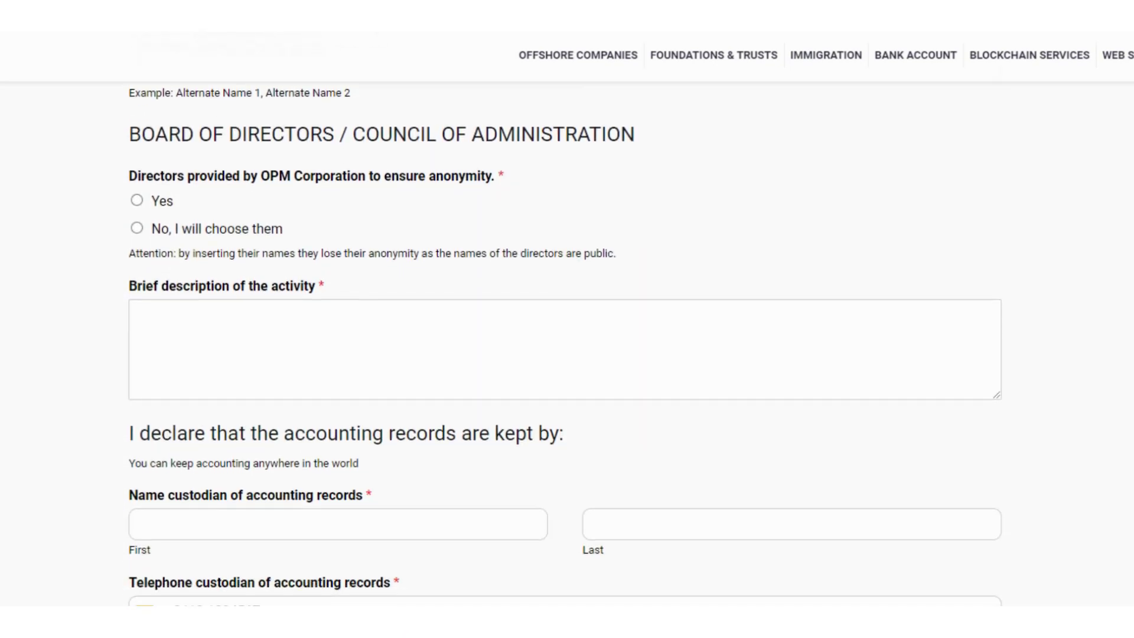
click(136, 185)
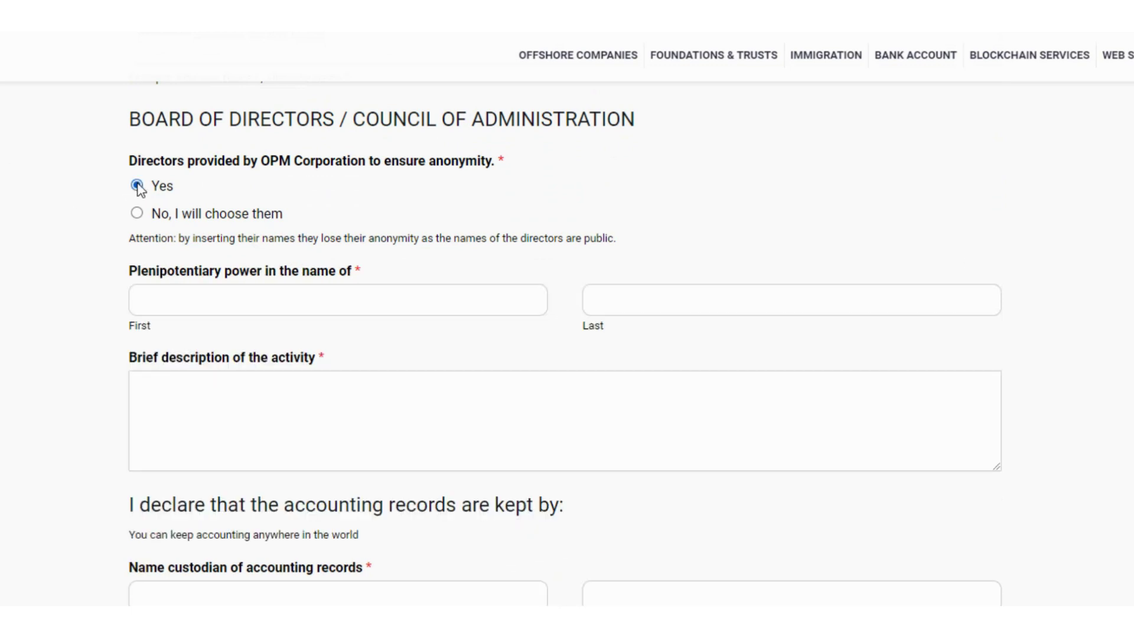
click(183, 300)
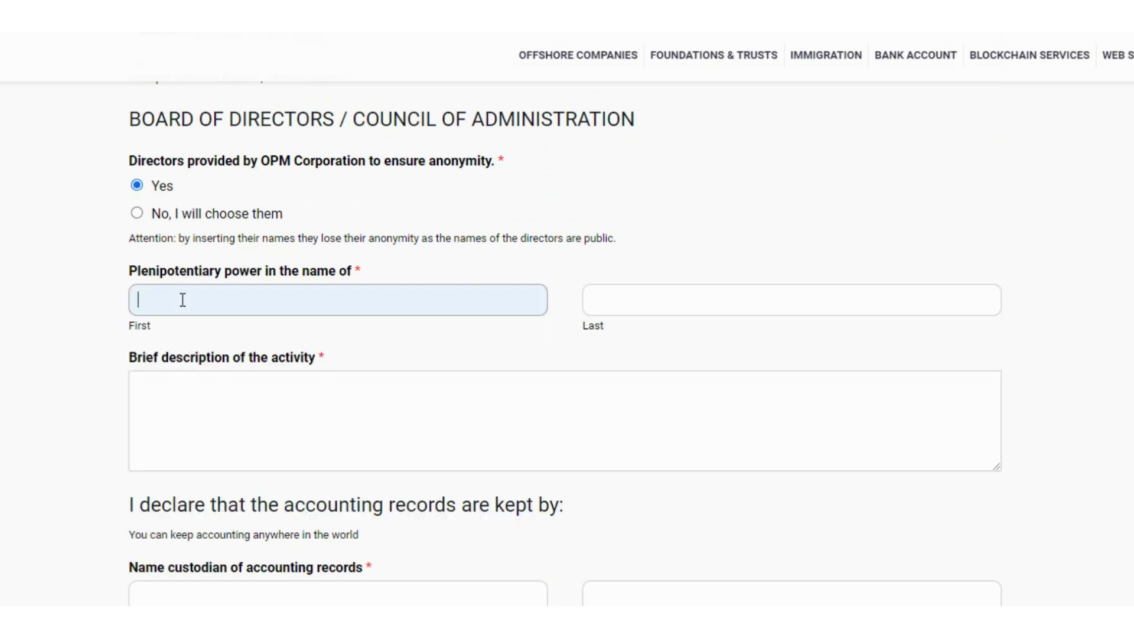
click(654, 298)
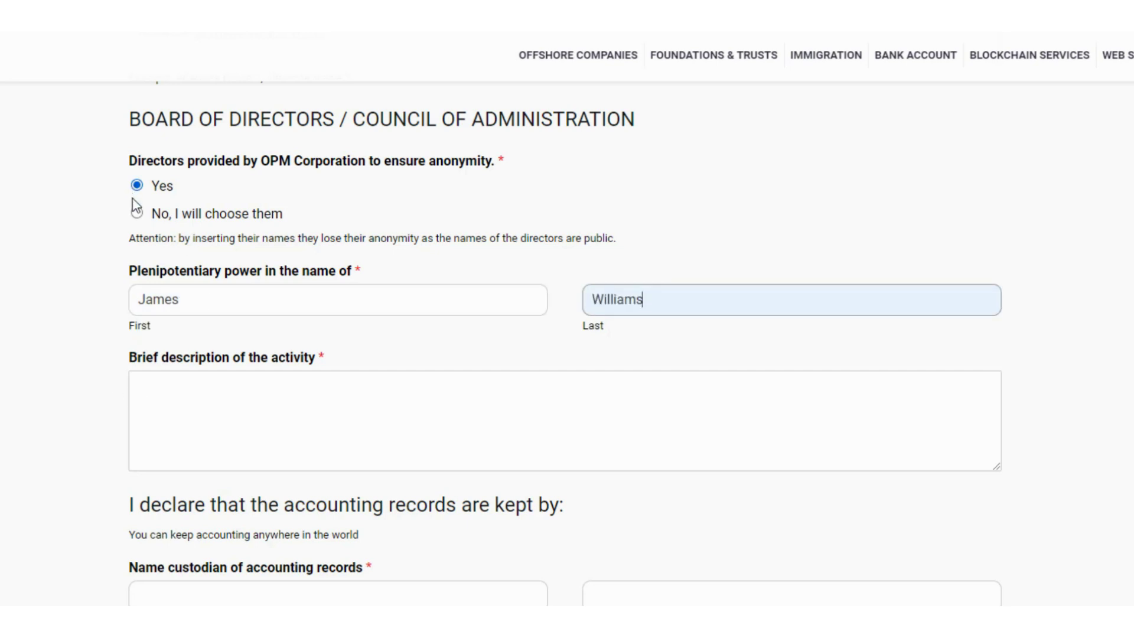
Step: Switch to personally chosen directors and enter President-Secretary and Treasurer names
click(137, 214)
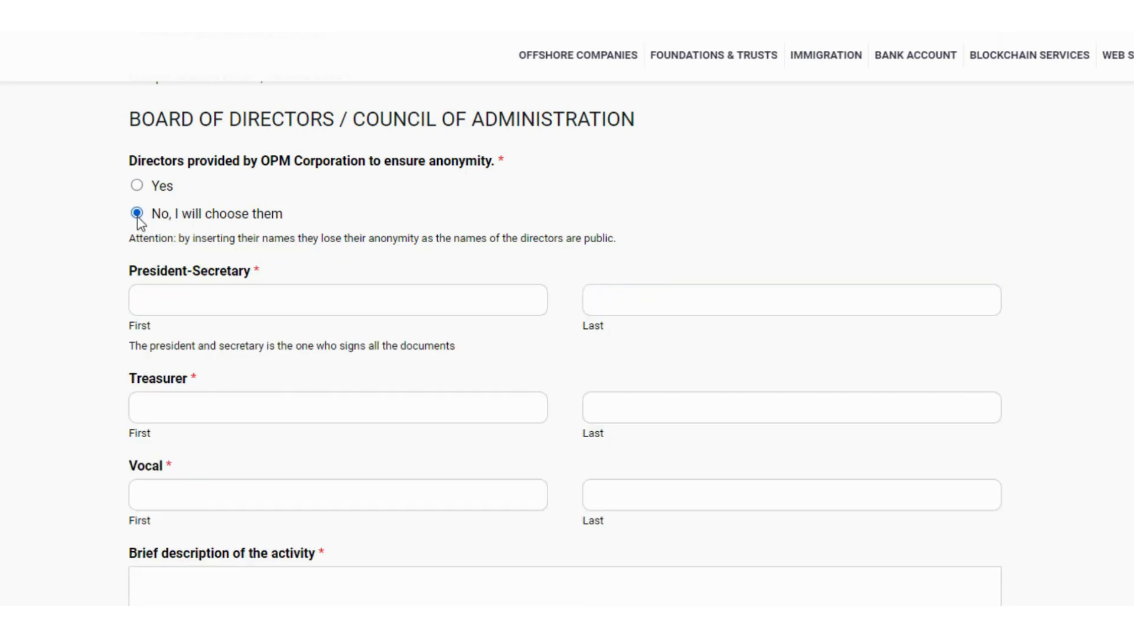
click(171, 308)
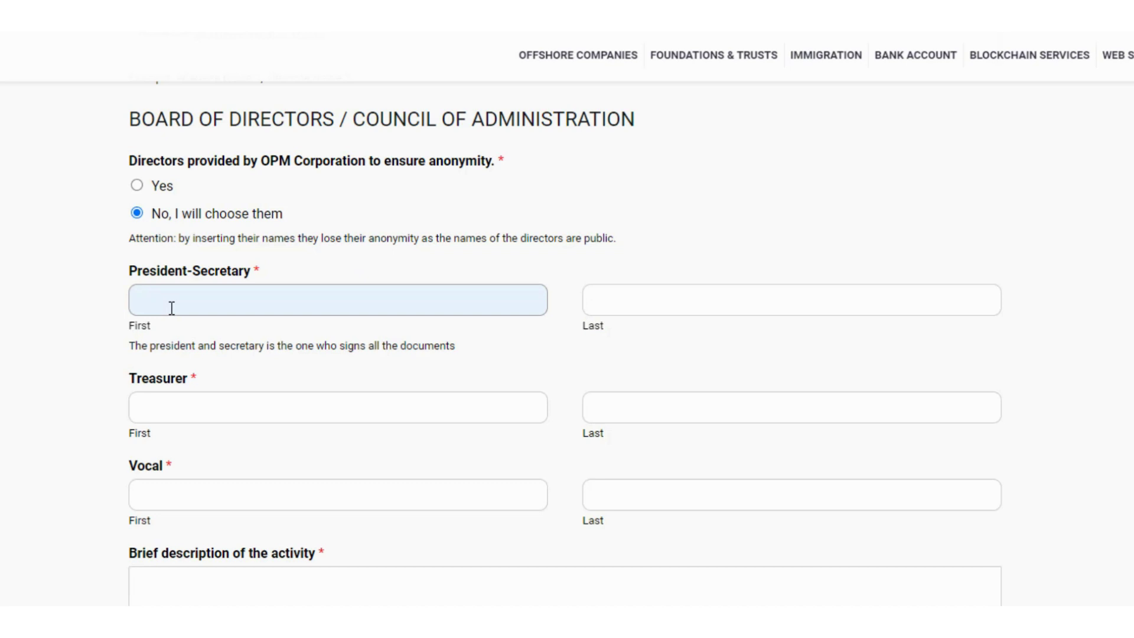
click(630, 311)
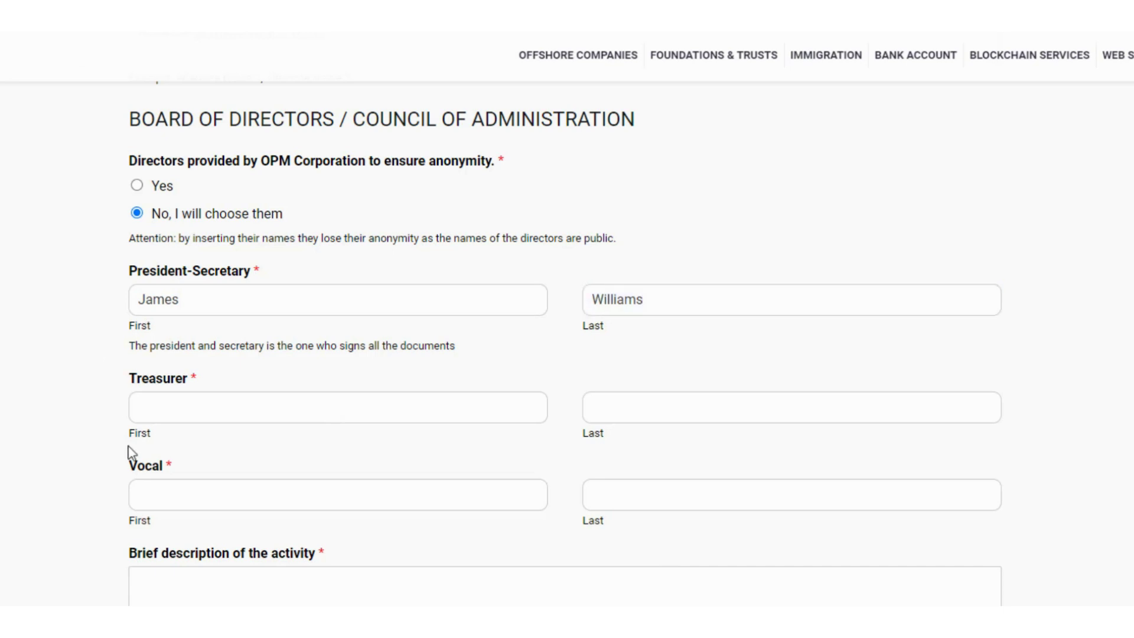
click(152, 397)
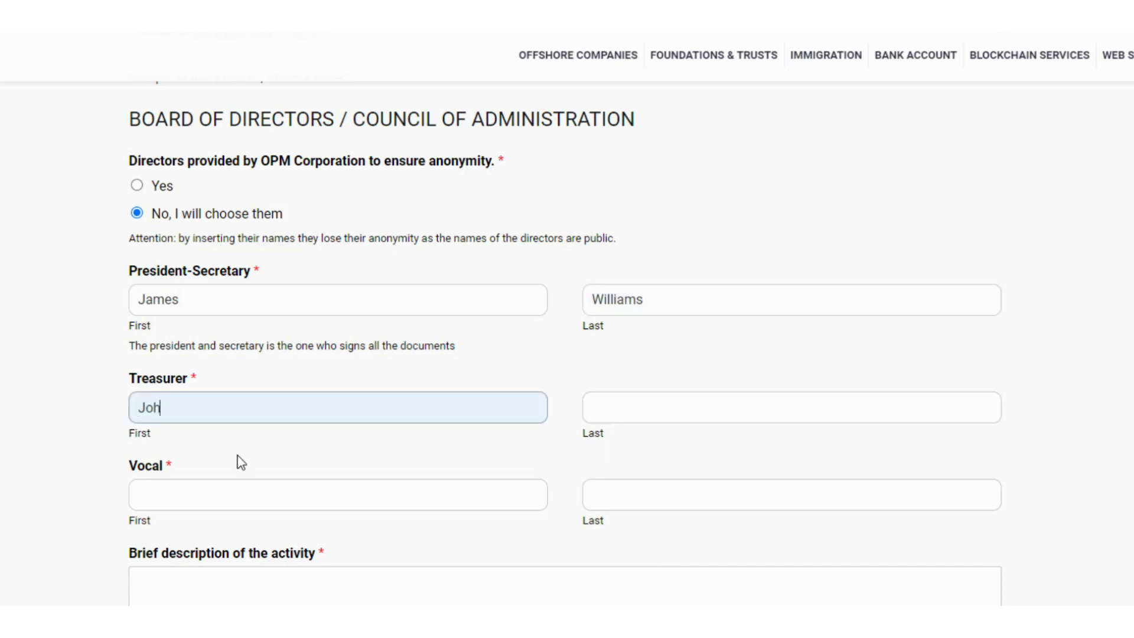
click(610, 415)
text(Thomas)
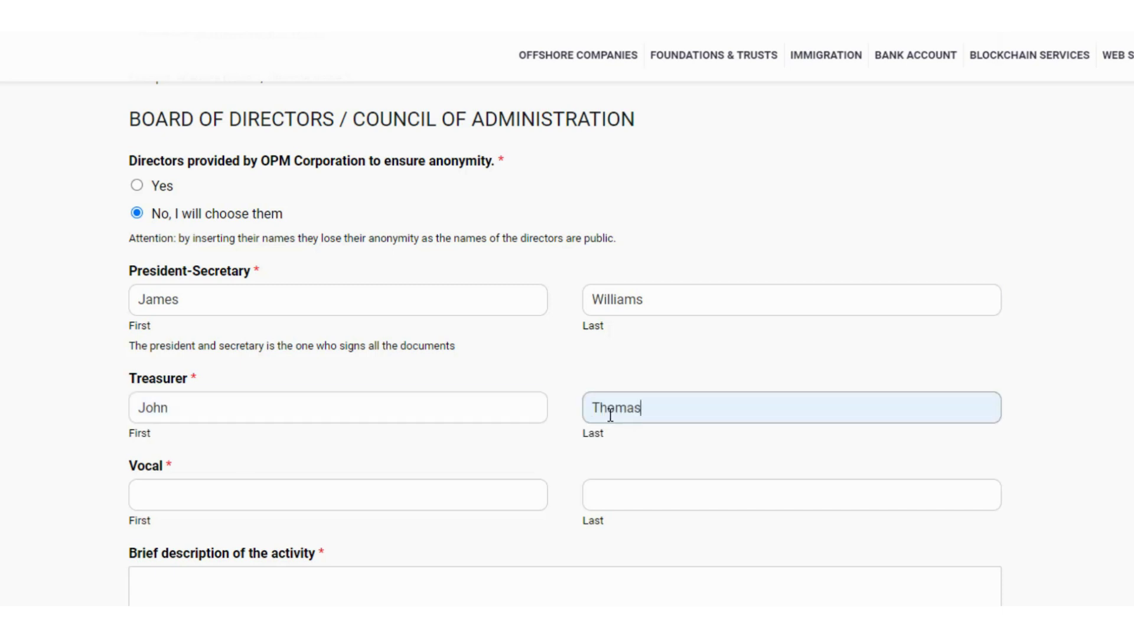
Step: Paste 'nominee director' as the Vocal's first and last name
click(224, 495)
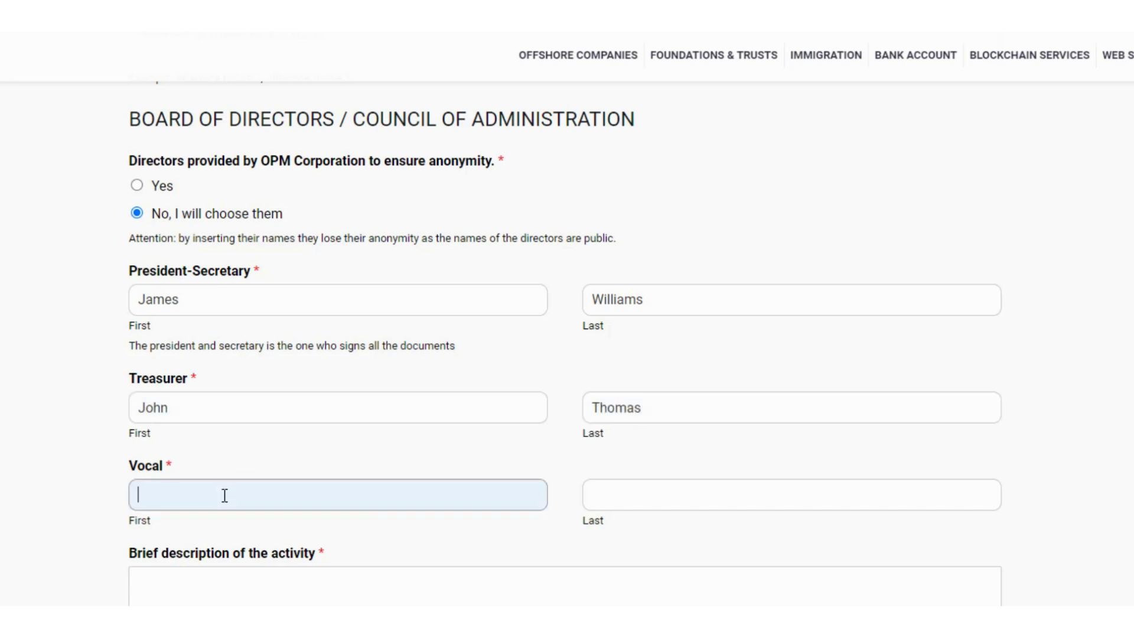
text(nominee director)
click(697, 500)
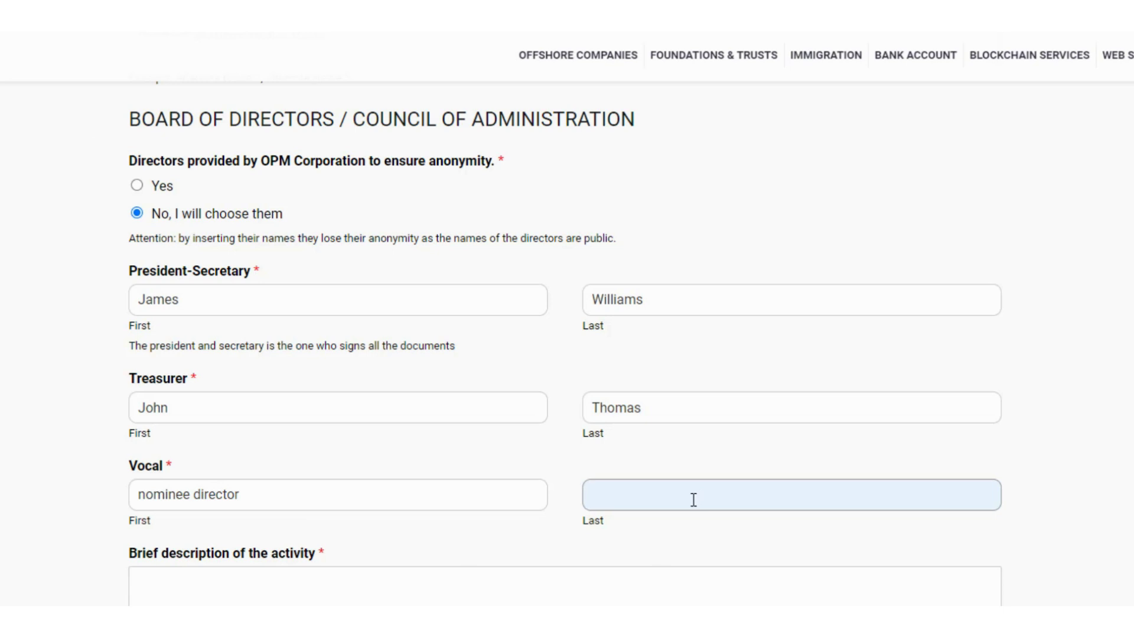
text(nominee director)
Step: Paste the activity: graphic design, web design, web and app development, digital marketing, SEO consulting
scroll(231, 491, down, 2)
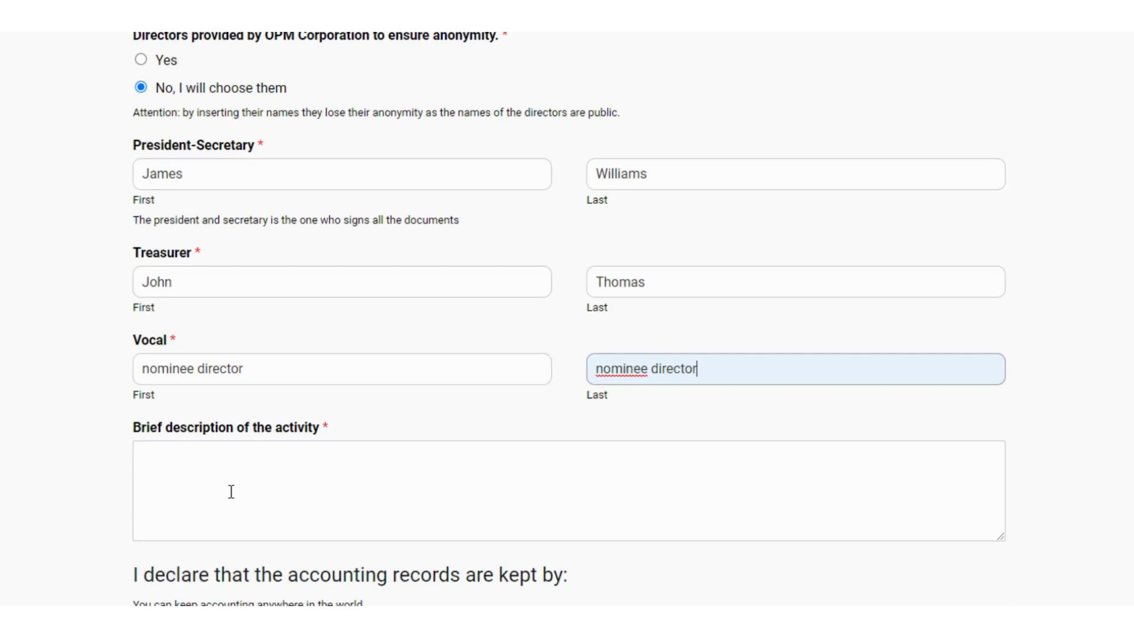
scroll(231, 492, down, 1)
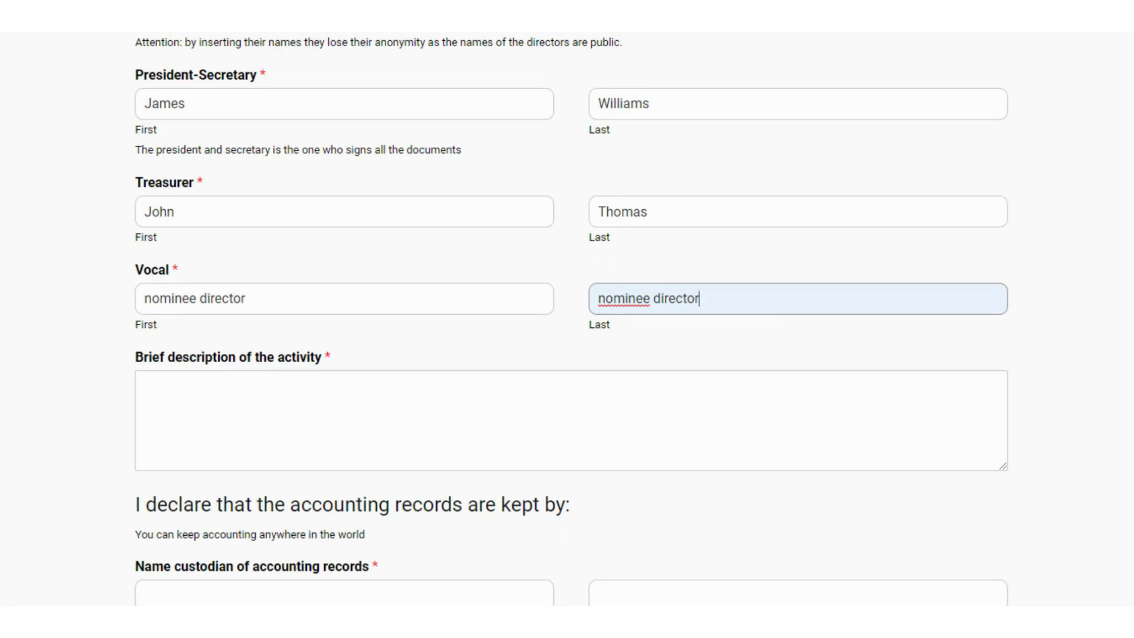
click(166, 388)
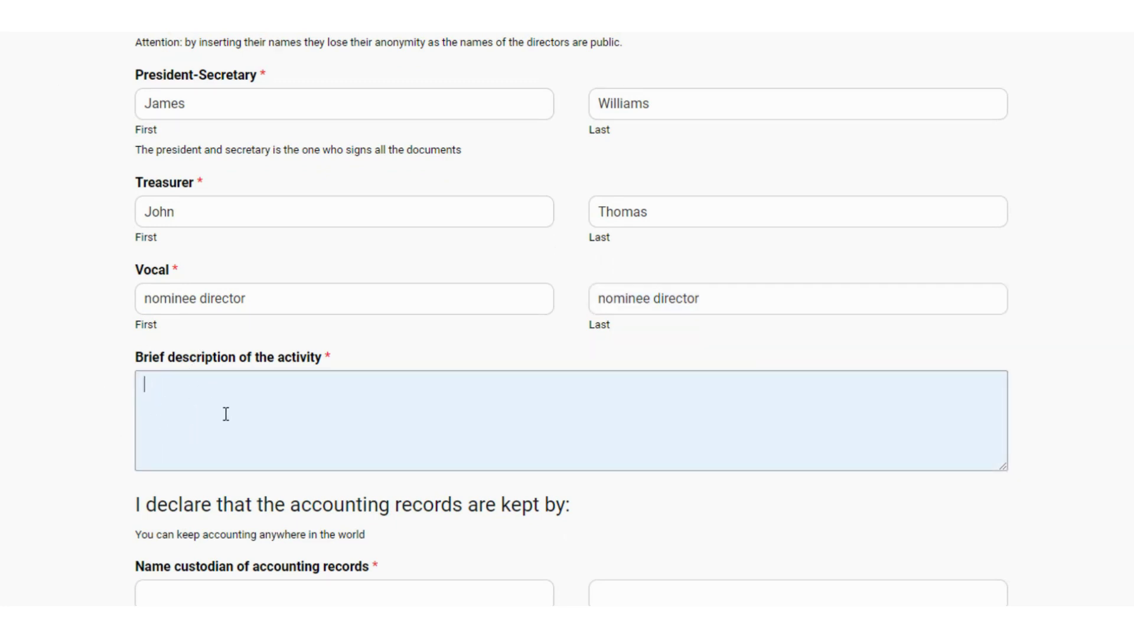
text(Graphic design, web design, web and app development, digital marketing, SEO consulting, etc.)
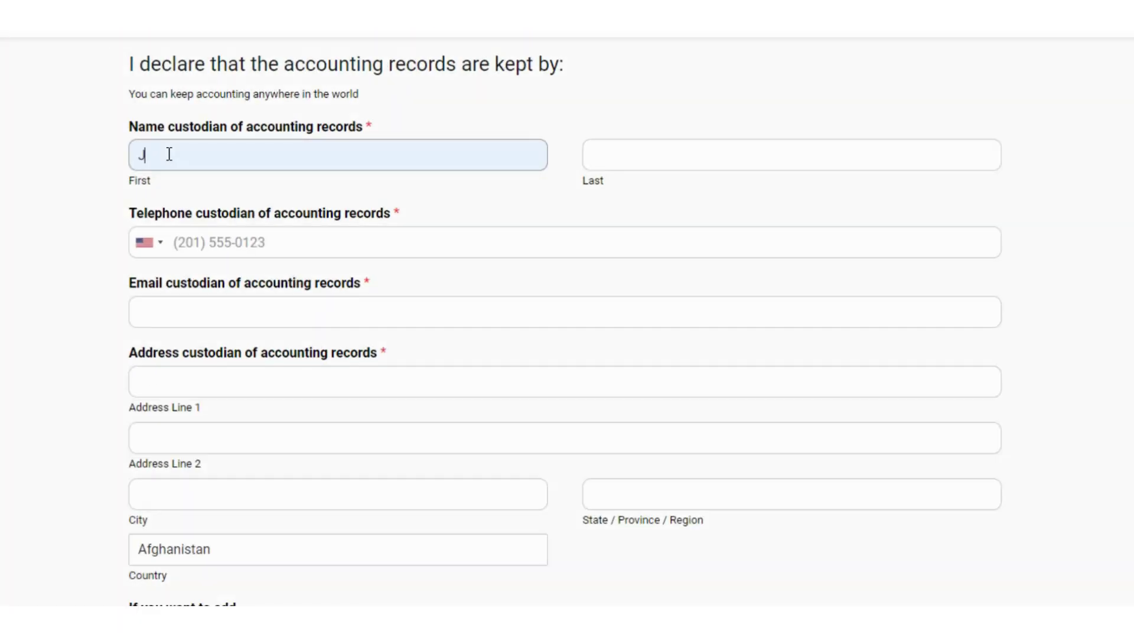
Step: Enter the custodian's first and last name, telephone number and e-mail address
click(640, 165)
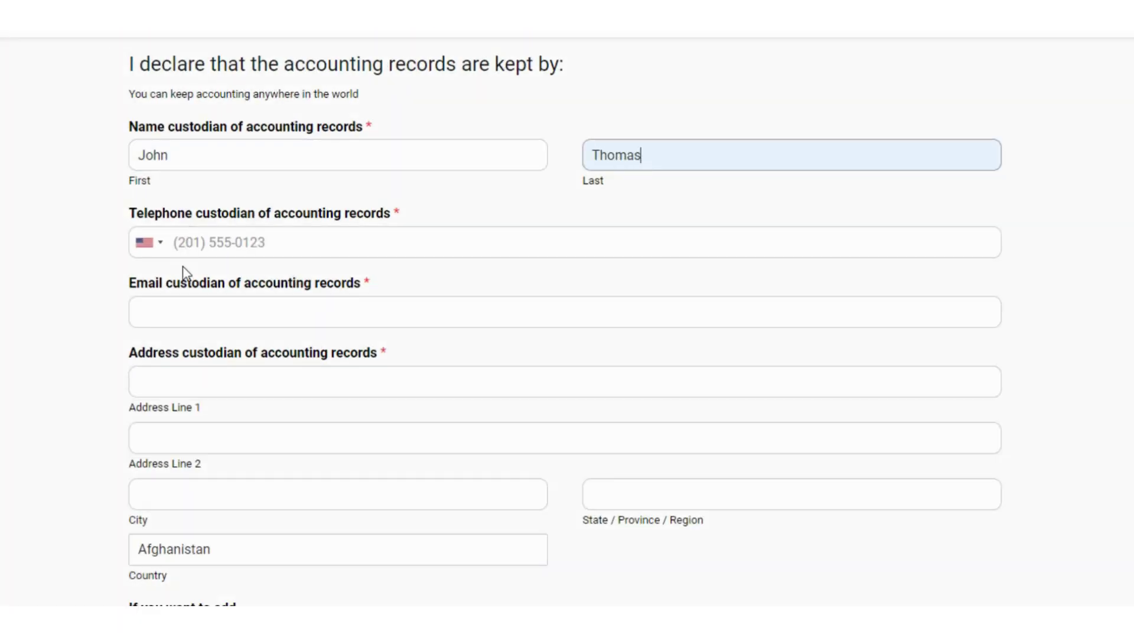
click(198, 240)
click(170, 184)
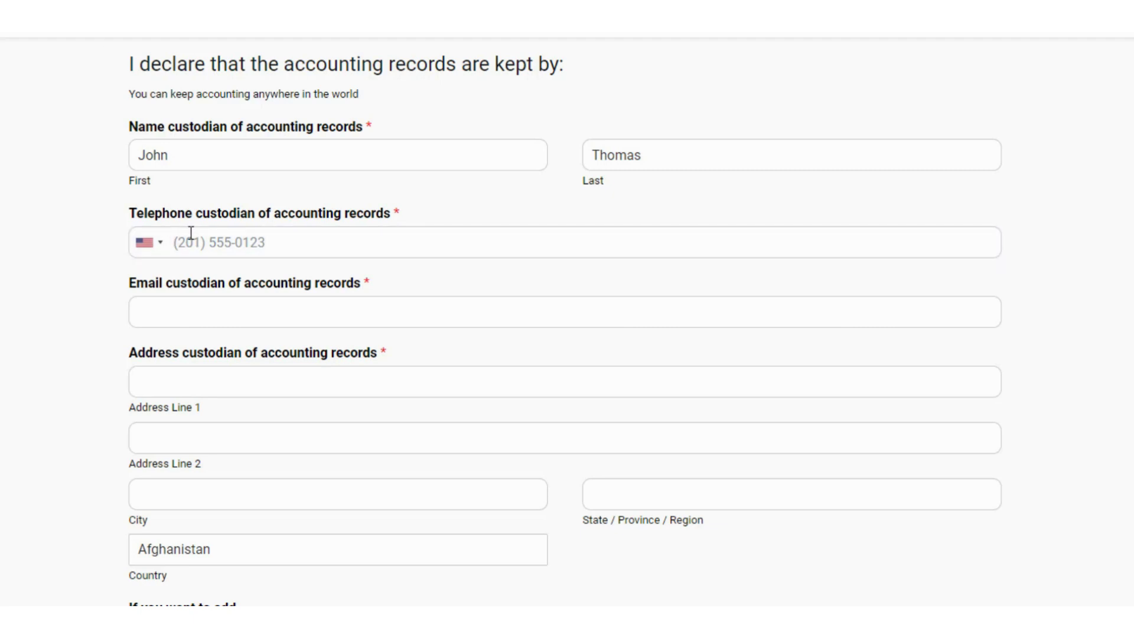
click(191, 233)
click(162, 312)
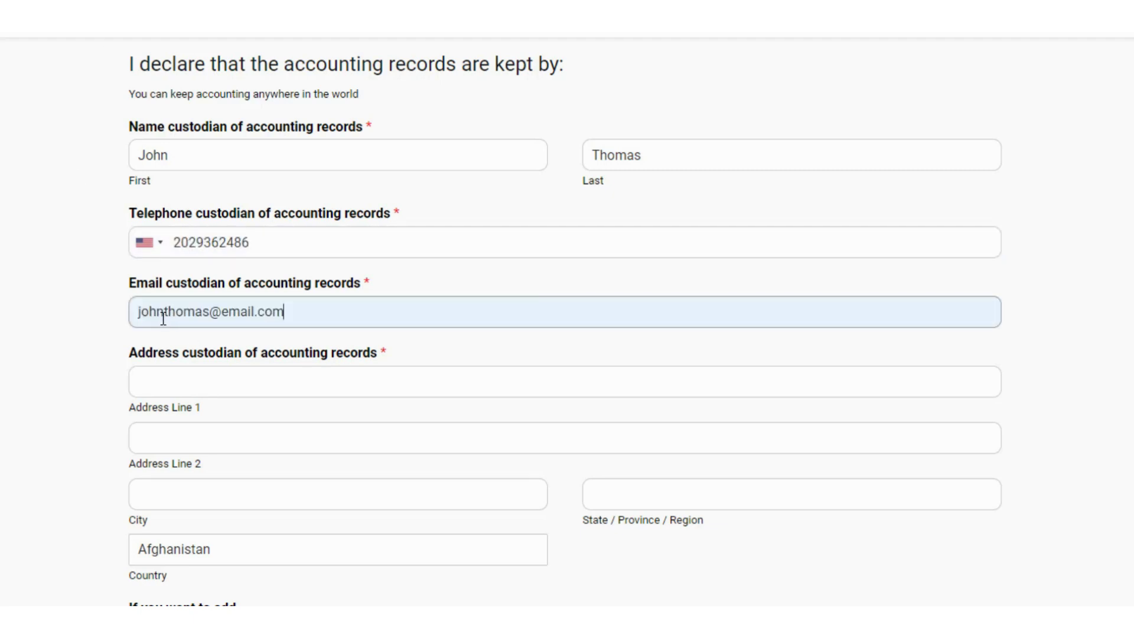
Step: Enter the custodian's street address and state or region
click(175, 407)
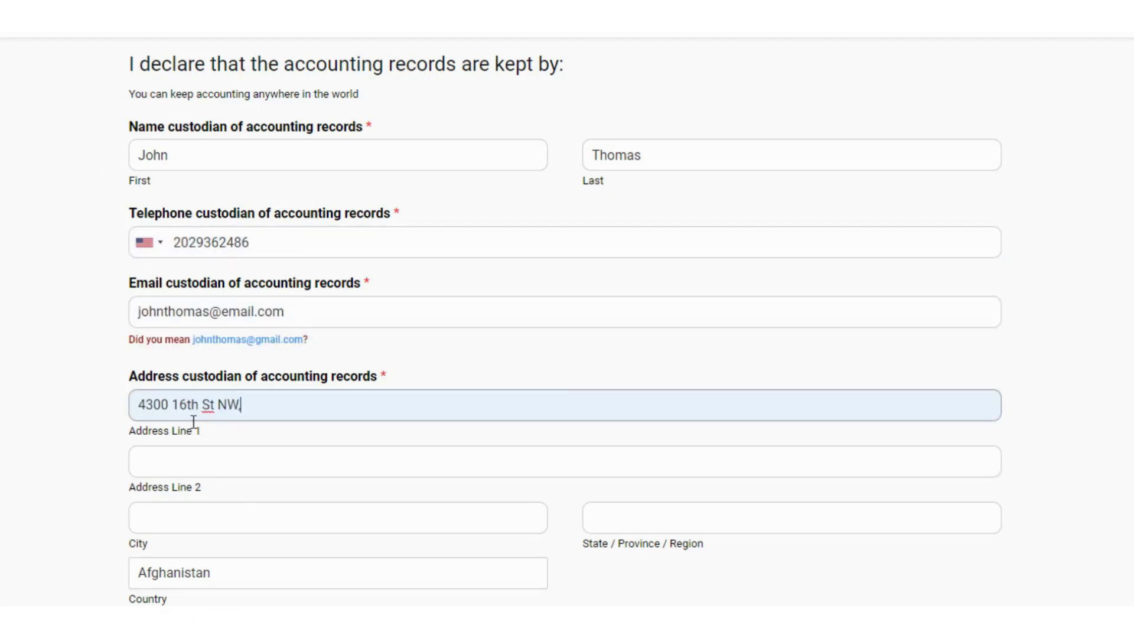
click(896, 582)
click(689, 523)
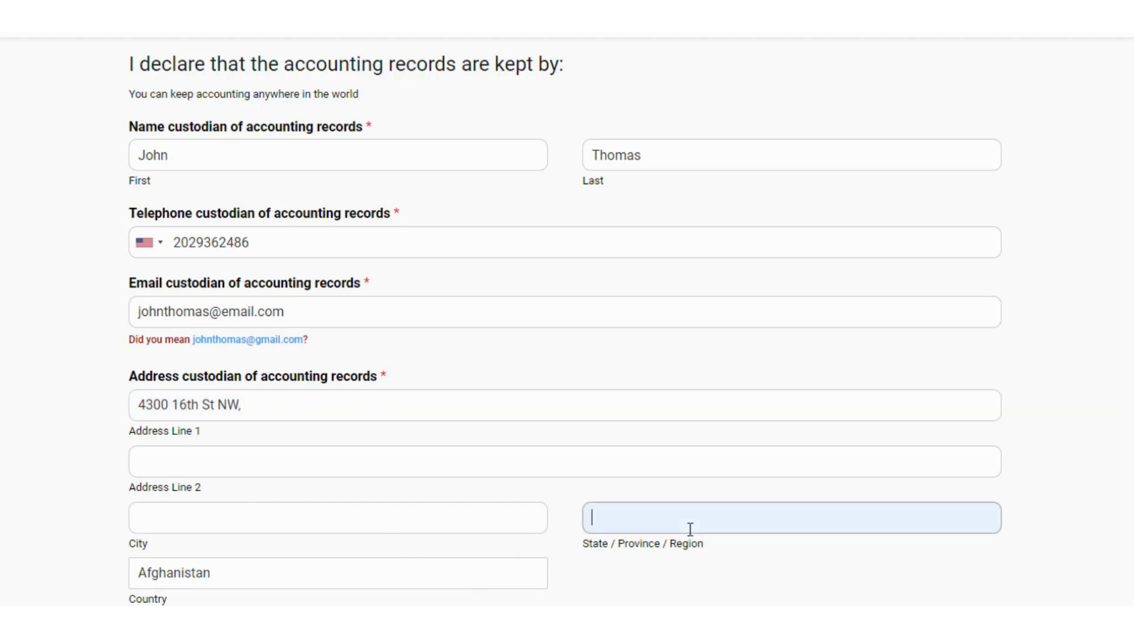
text(Washington, DC)
Step: Select United States of America as the custodian's country and enter the postal code in City
click(223, 579)
scroll(534, 481, down, 1)
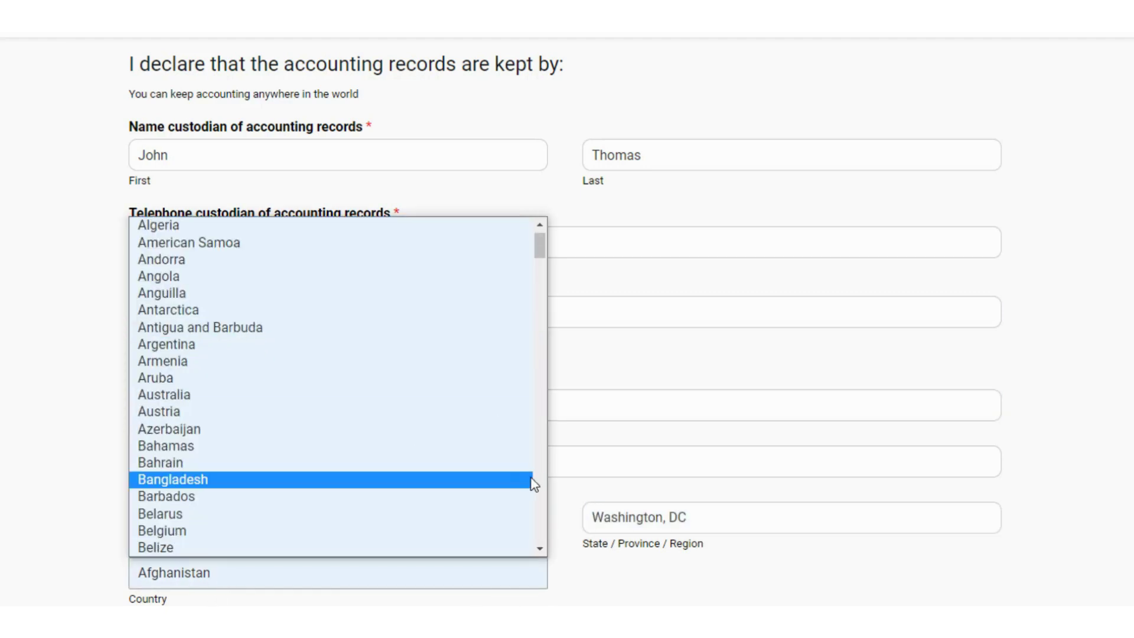
drag(542, 243, 558, 314)
key(u)
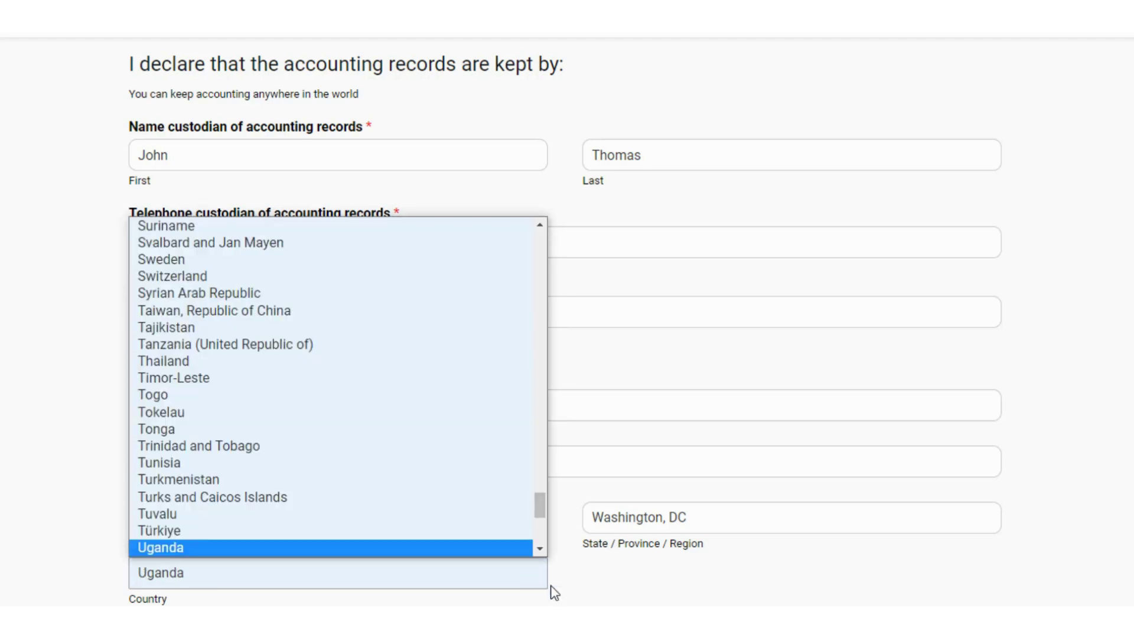
scroll(549, 555, down, 2)
scroll(549, 555, down, 1)
click(288, 537)
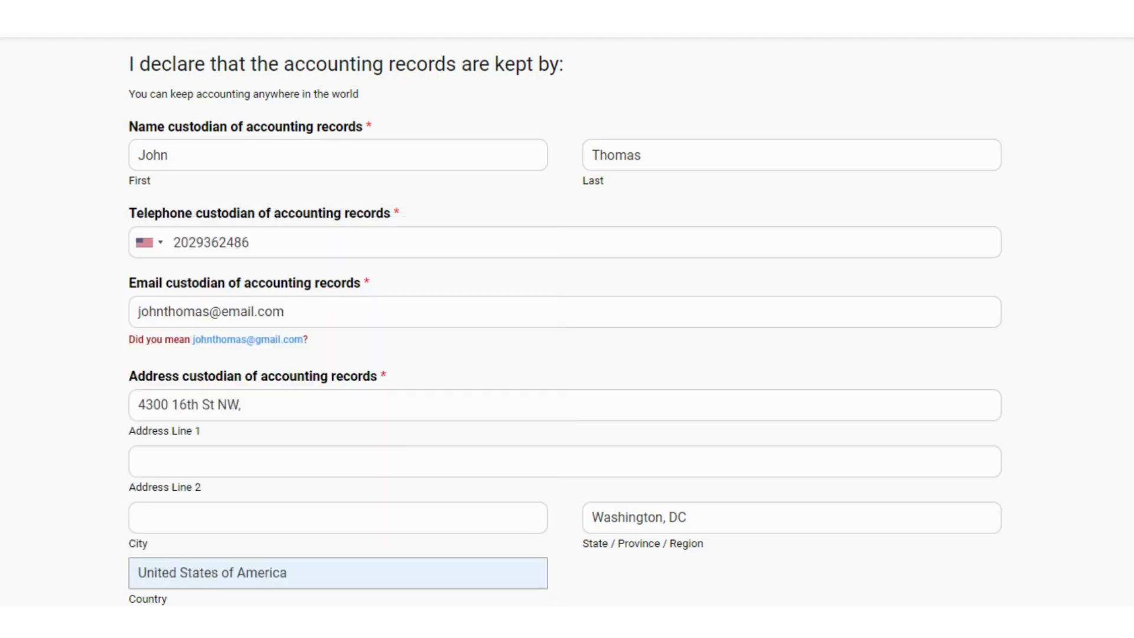
click(165, 515)
text(20011)
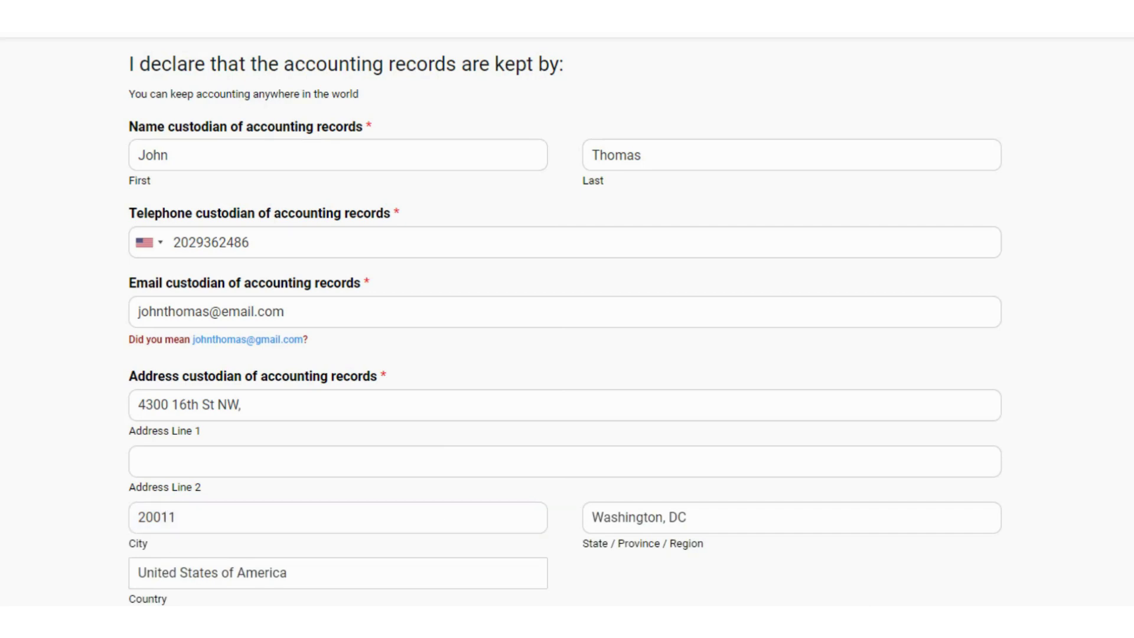
scroll(565, 323, down, 3)
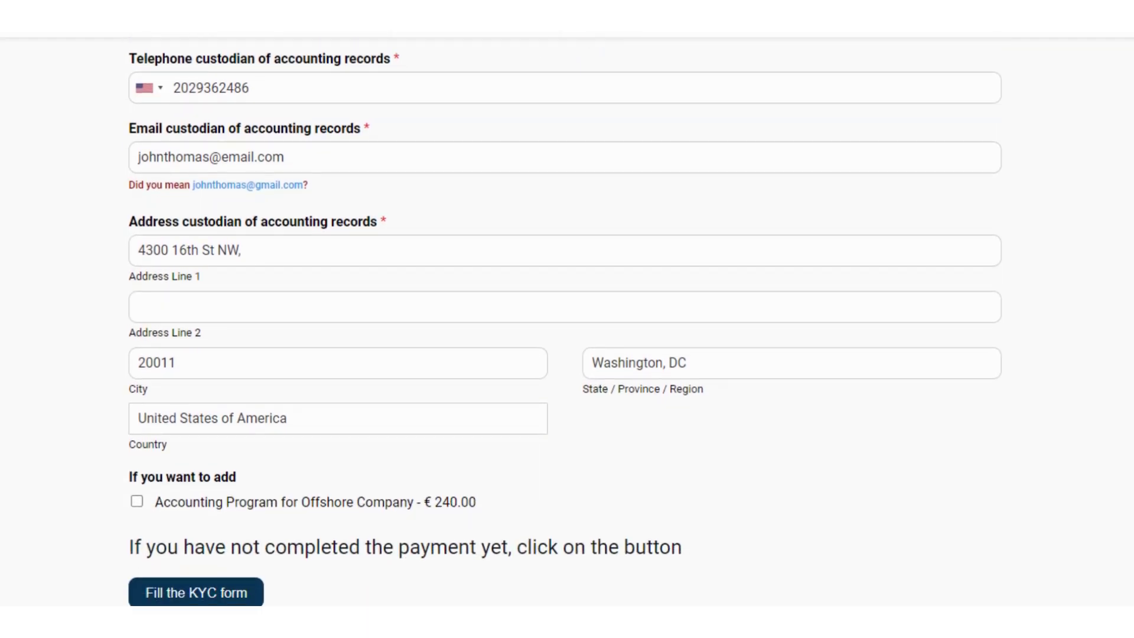
scroll(443, 600, down, 3)
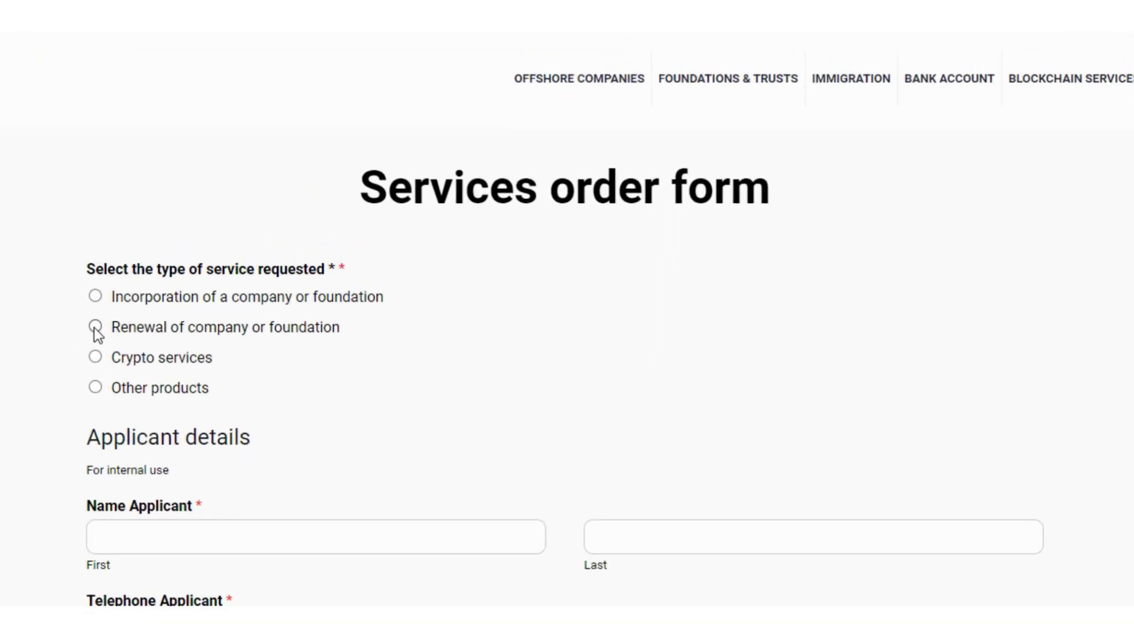
Step: Select Renewal of company or foundation as the requested service
click(95, 328)
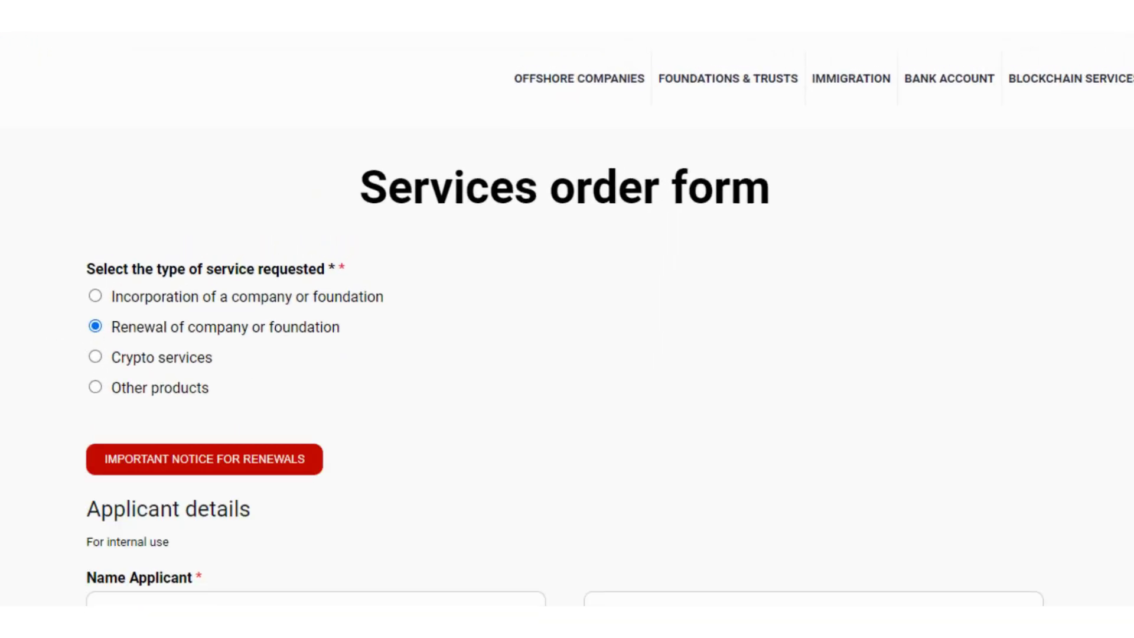
Step: Scroll through the Renewals section's company name, annual declaration and accounting uploads, then back up
scroll(567, 319, down, 5)
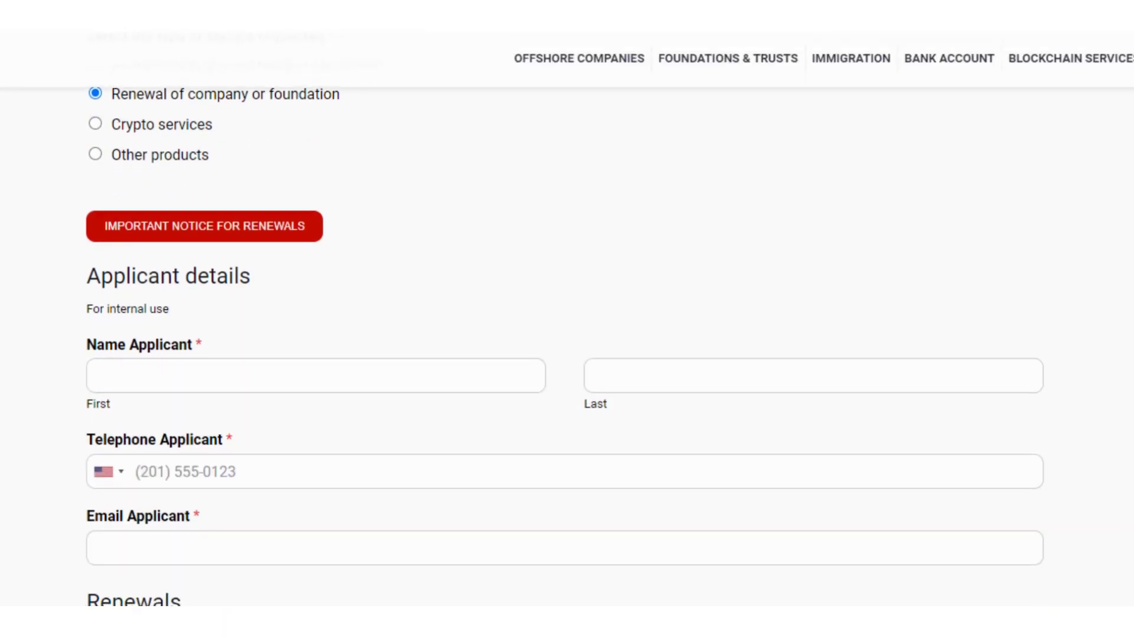
scroll(564, 347, down, 5)
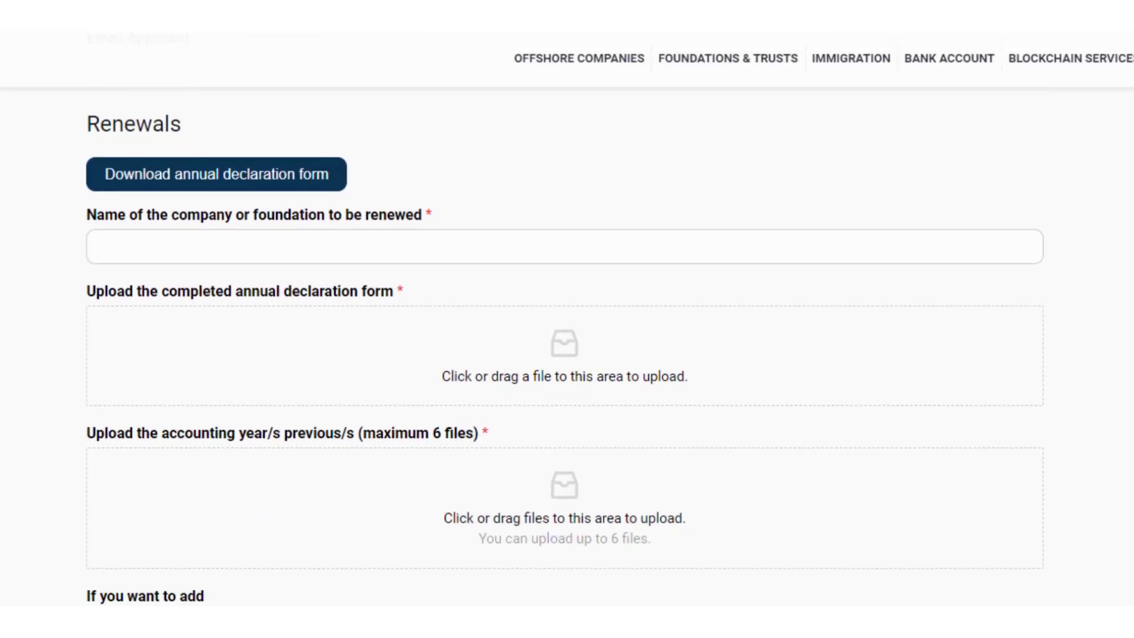
scroll(564, 347, down, 5)
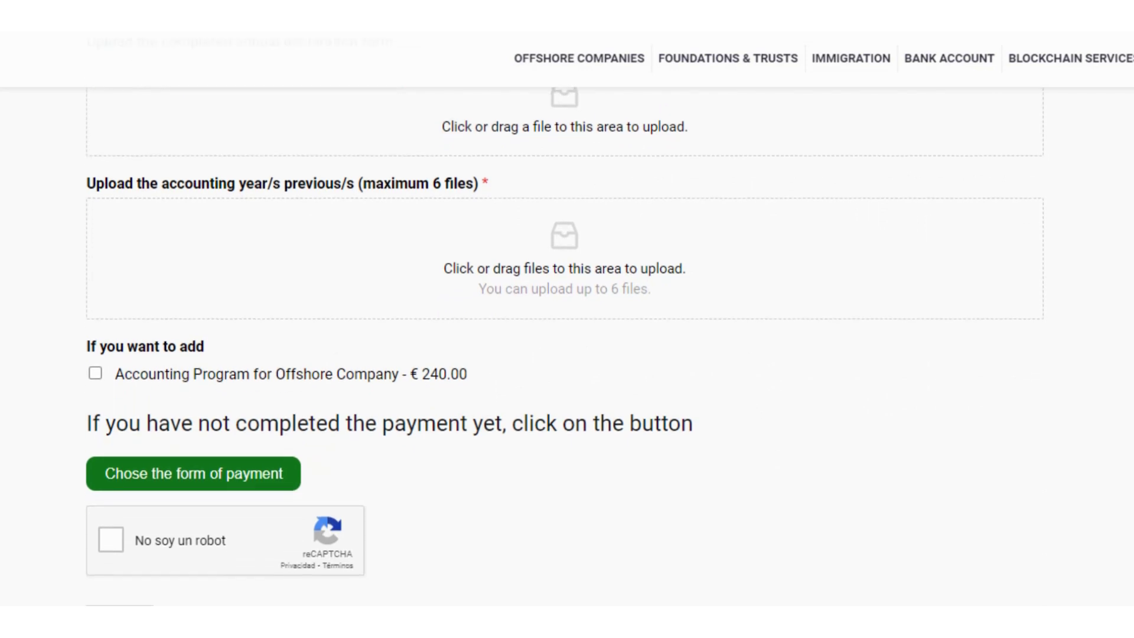
scroll(567, 319, up, 10)
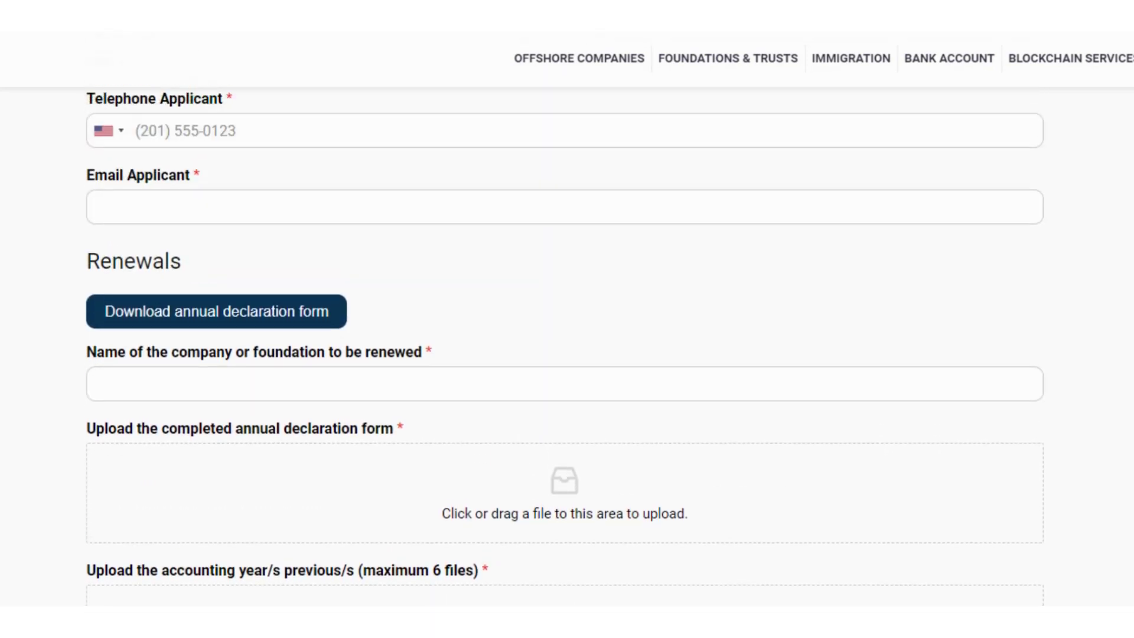
scroll(567, 319, up, 5)
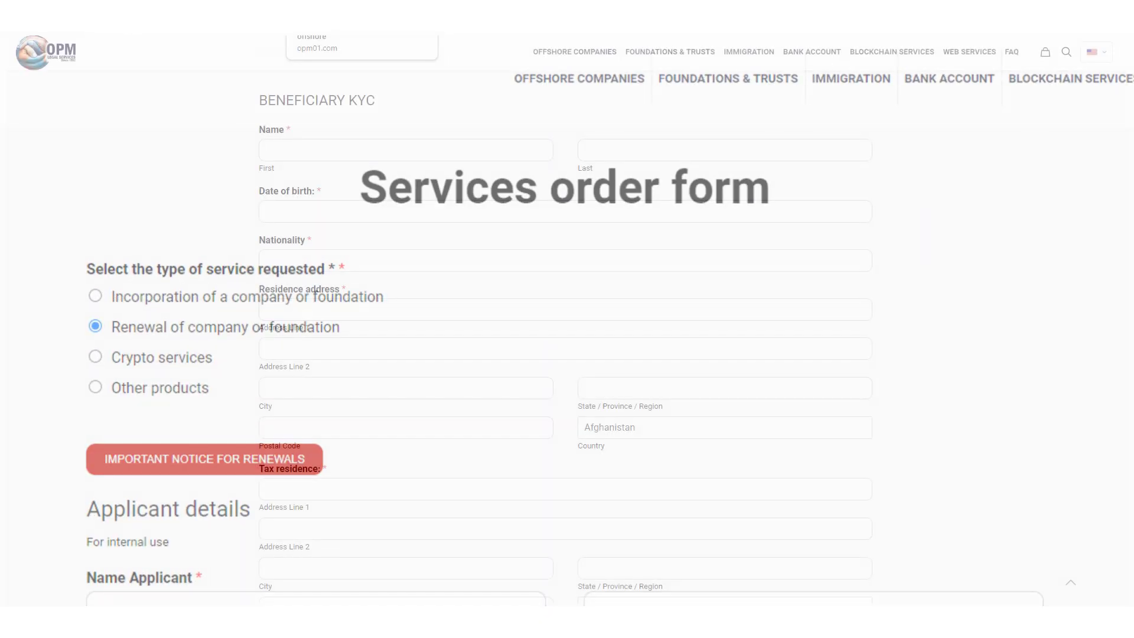
Step: Enter the beneficiary's first and last name, date of birth and nationality America
click(382, 151)
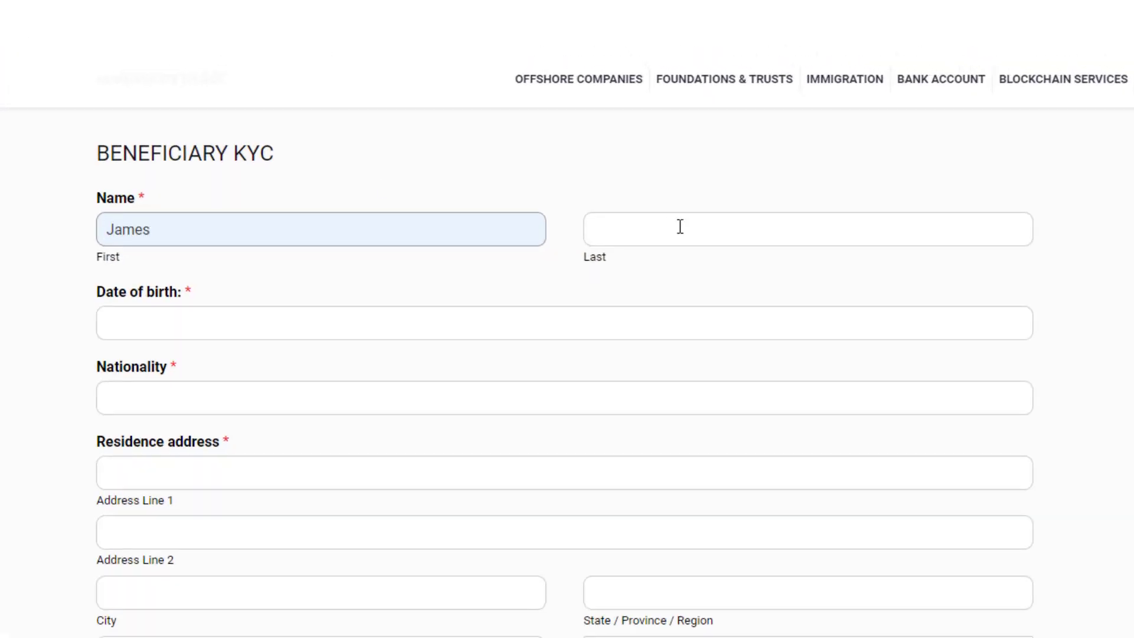
click(679, 227)
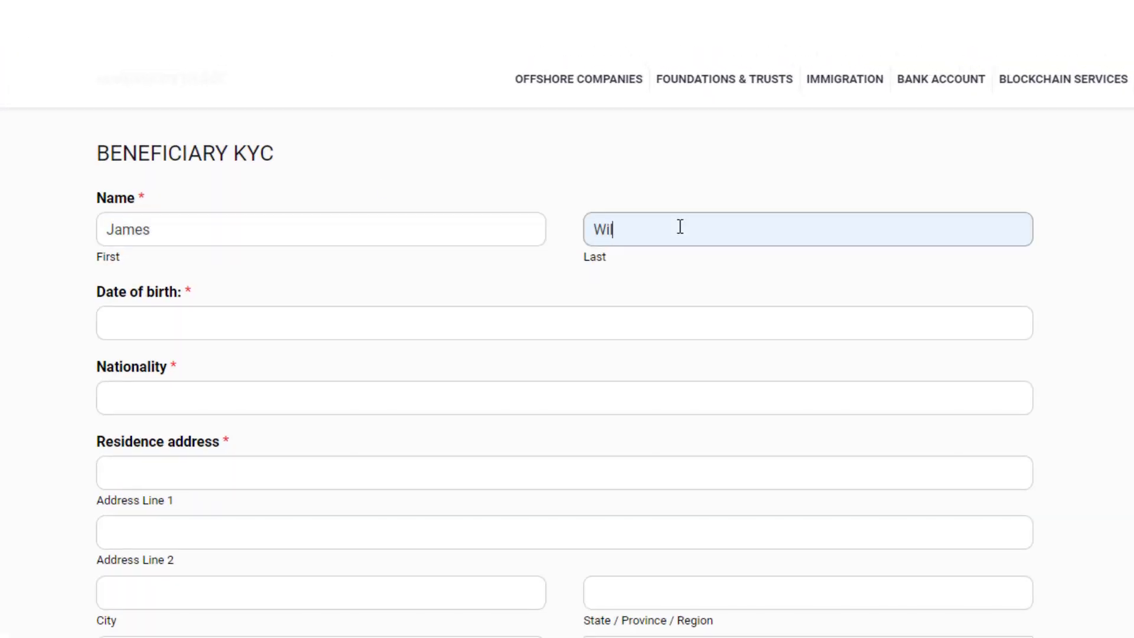
click(116, 320)
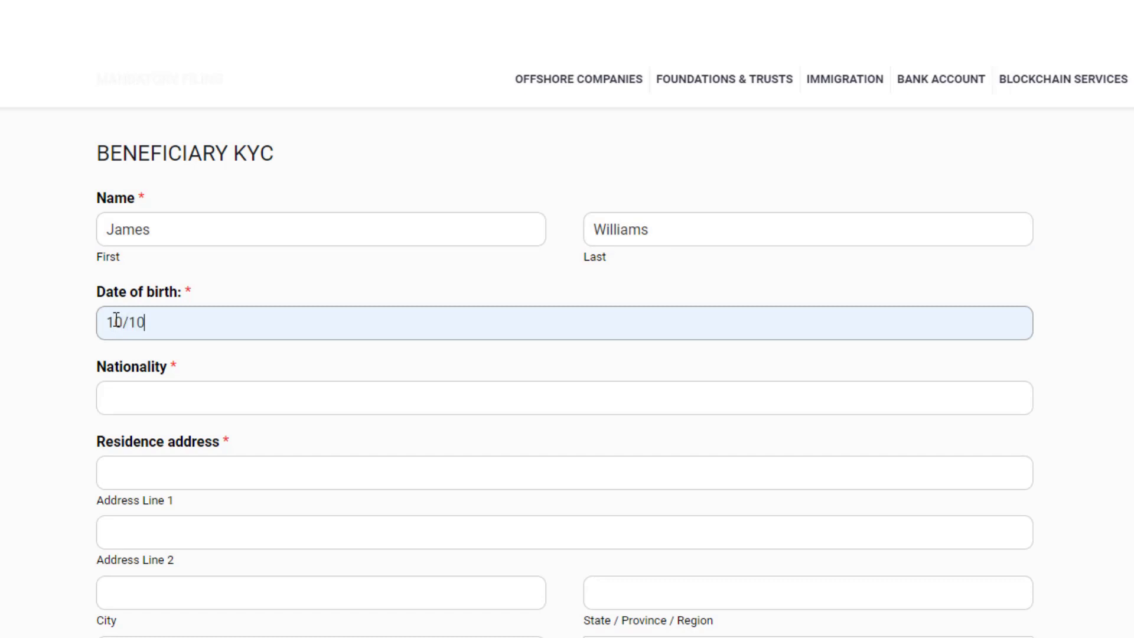
text(10/10/1959)
click(123, 403)
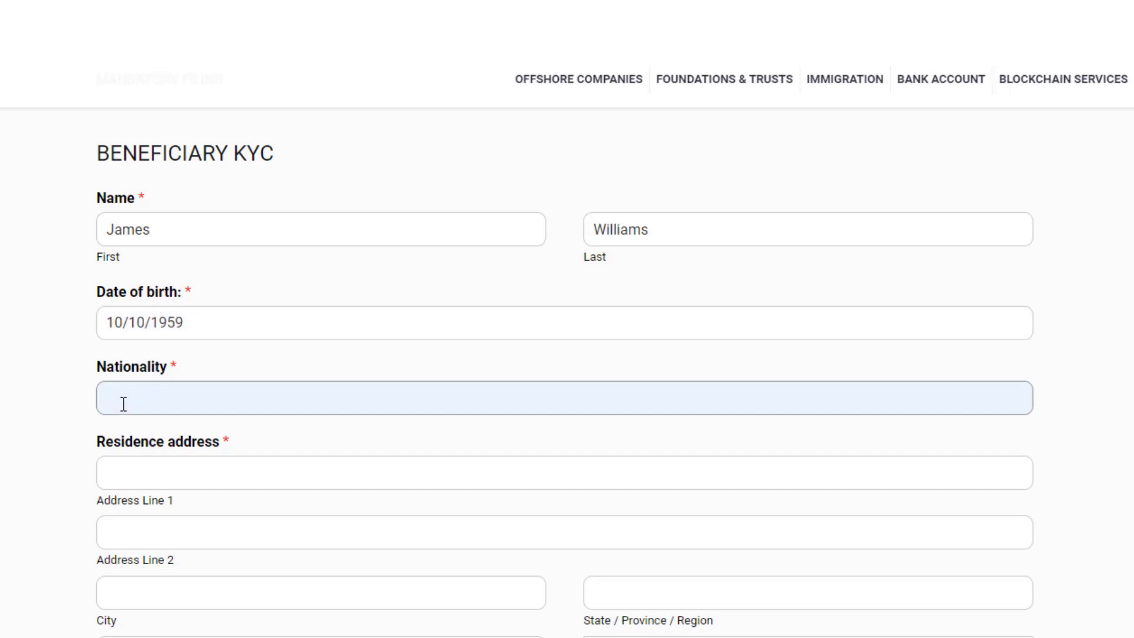
text(America)
Step: Enter the beneficiary's street, state, postal code and United States of America as country
click(107, 473)
scroll(561, 598, down, 5)
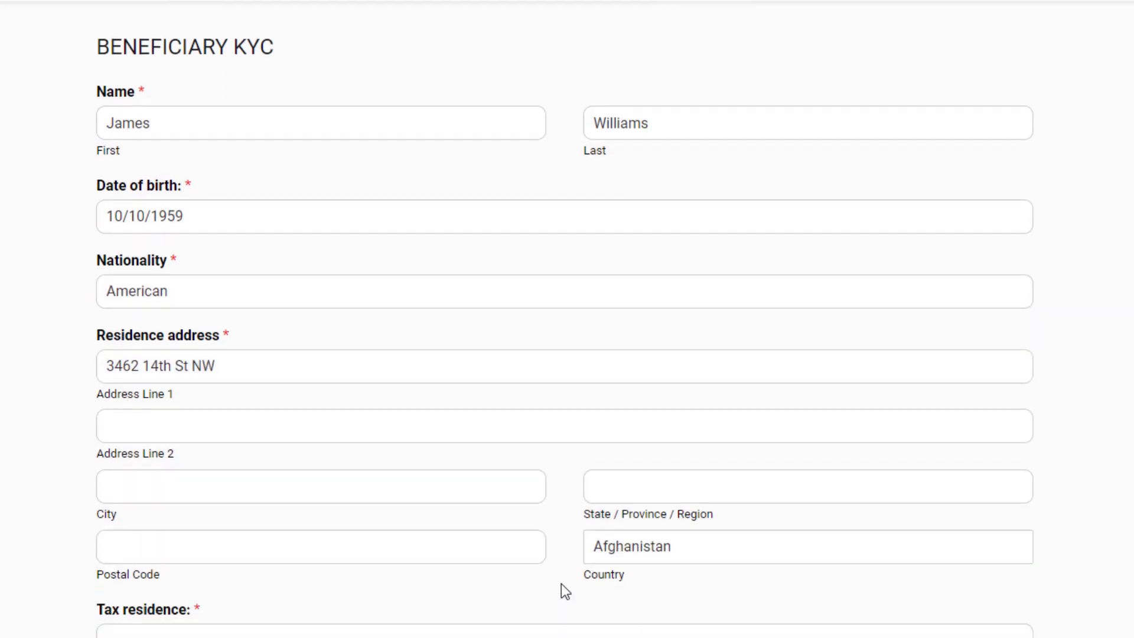
click(605, 306)
text(Washington, DC)
click(320, 372)
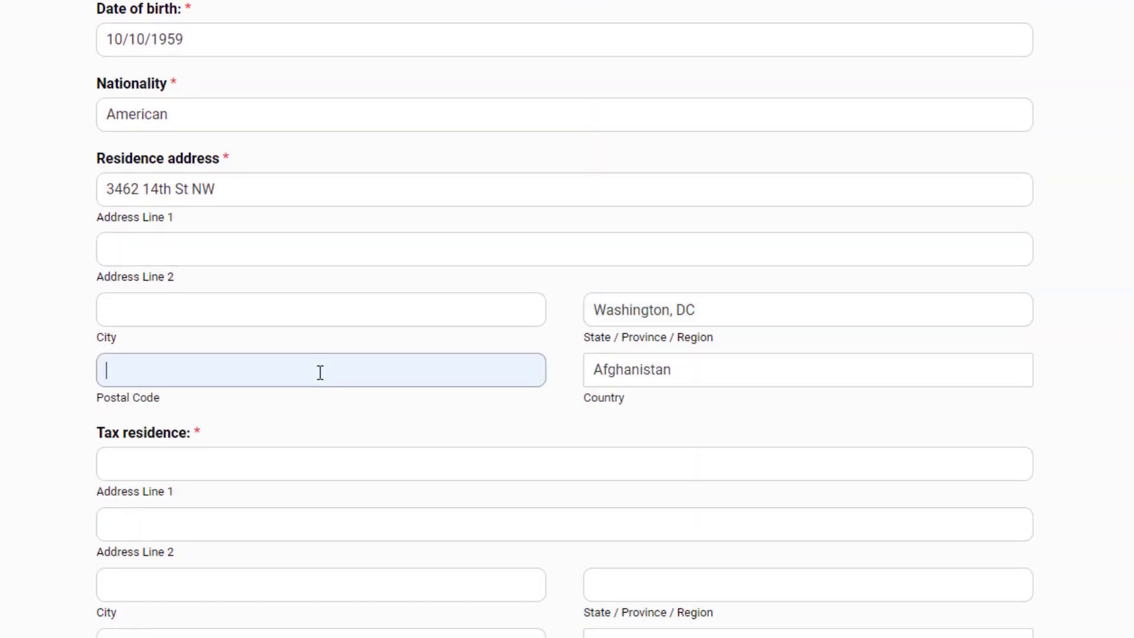
text(20010)
click(609, 375)
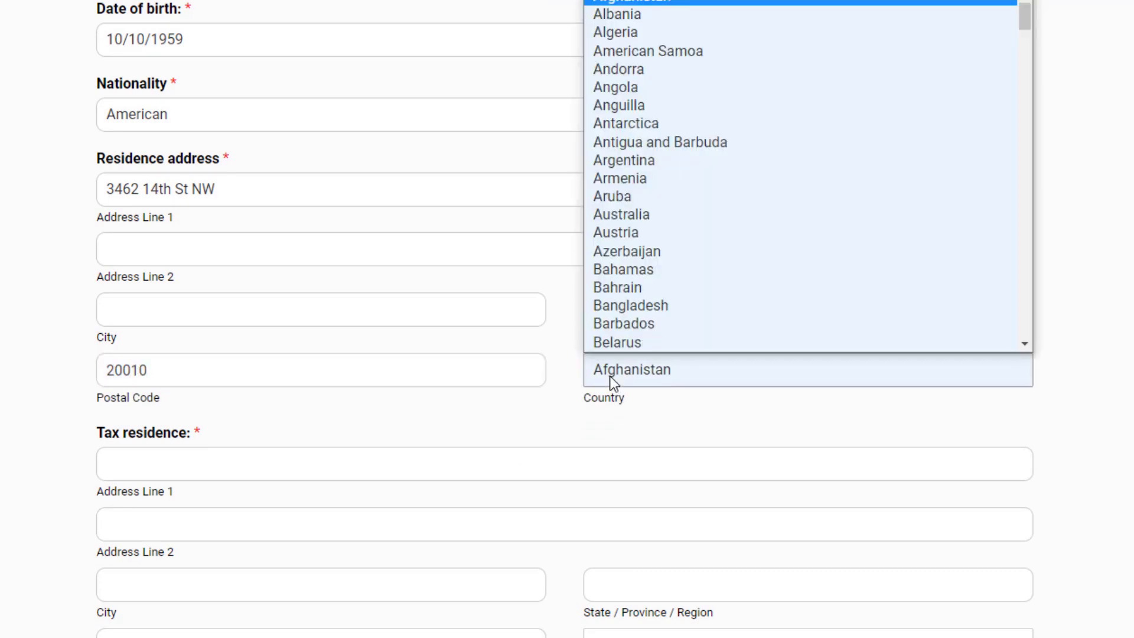
key(u)
scroll(1026, 348, down, 2)
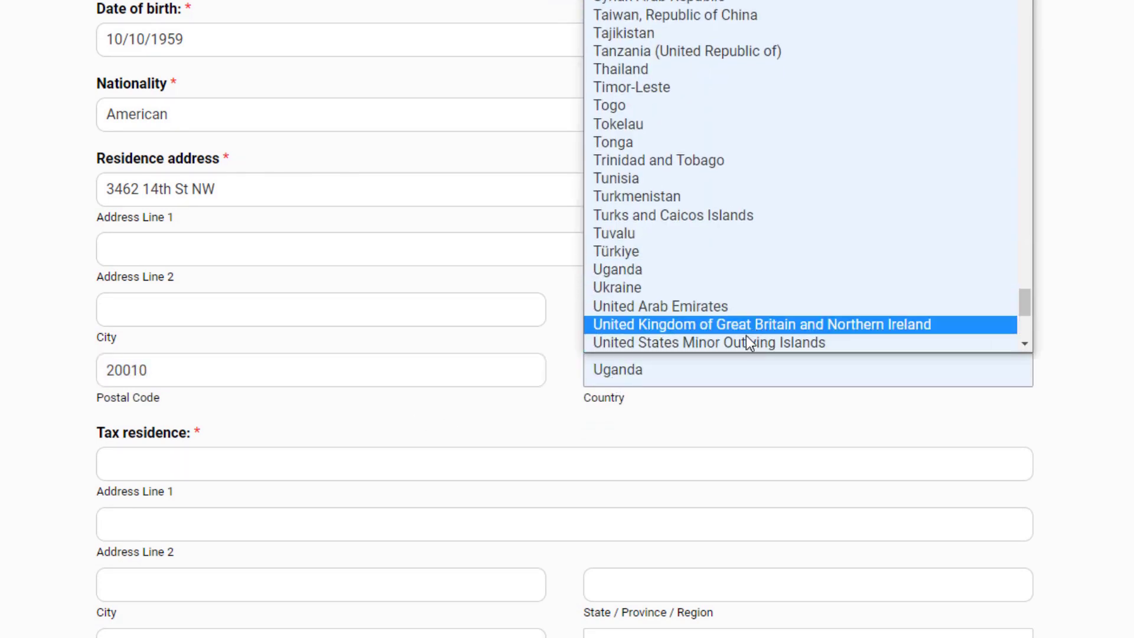
scroll(1024, 348, down, 1)
click(628, 322)
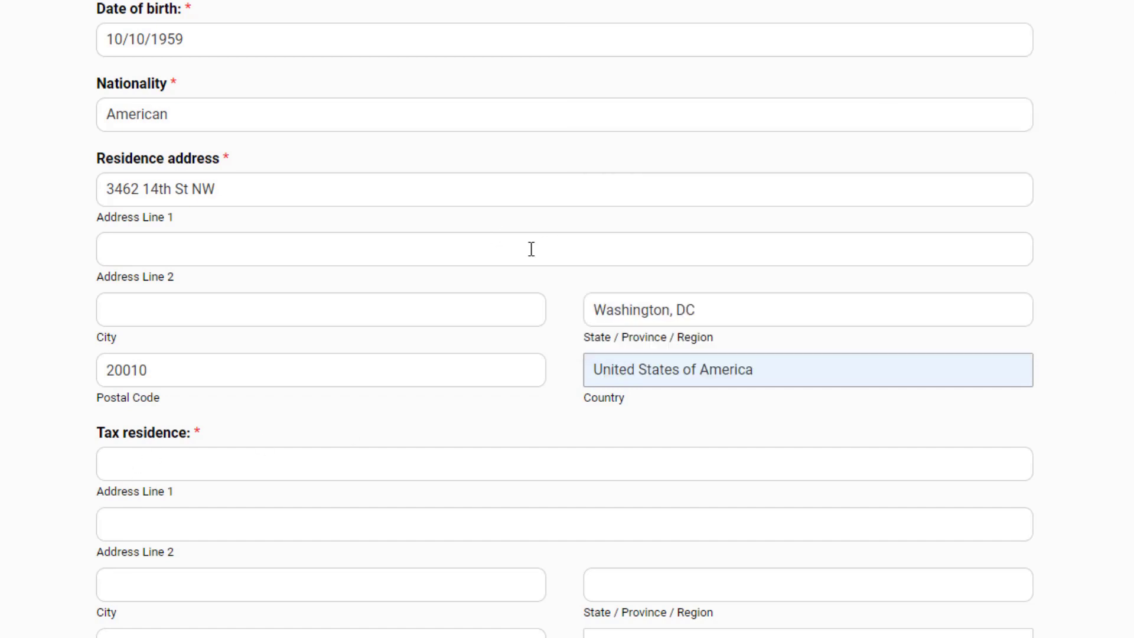
scroll(566, 319, down, 10)
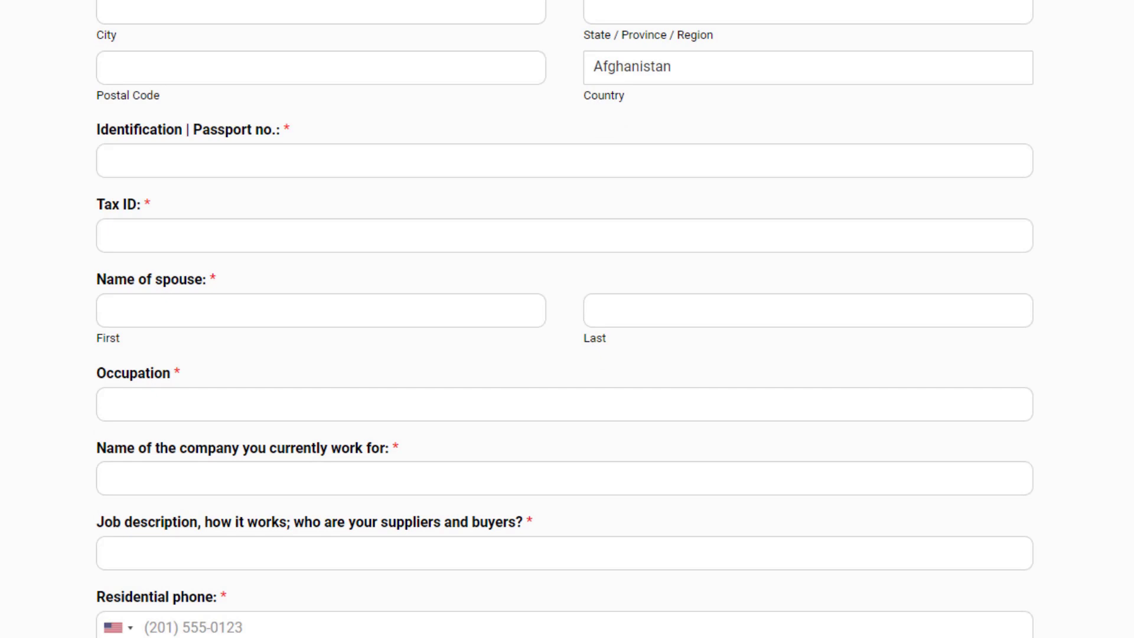
Step: Enter the beneficiary's passport number and tax ID number
click(221, 160)
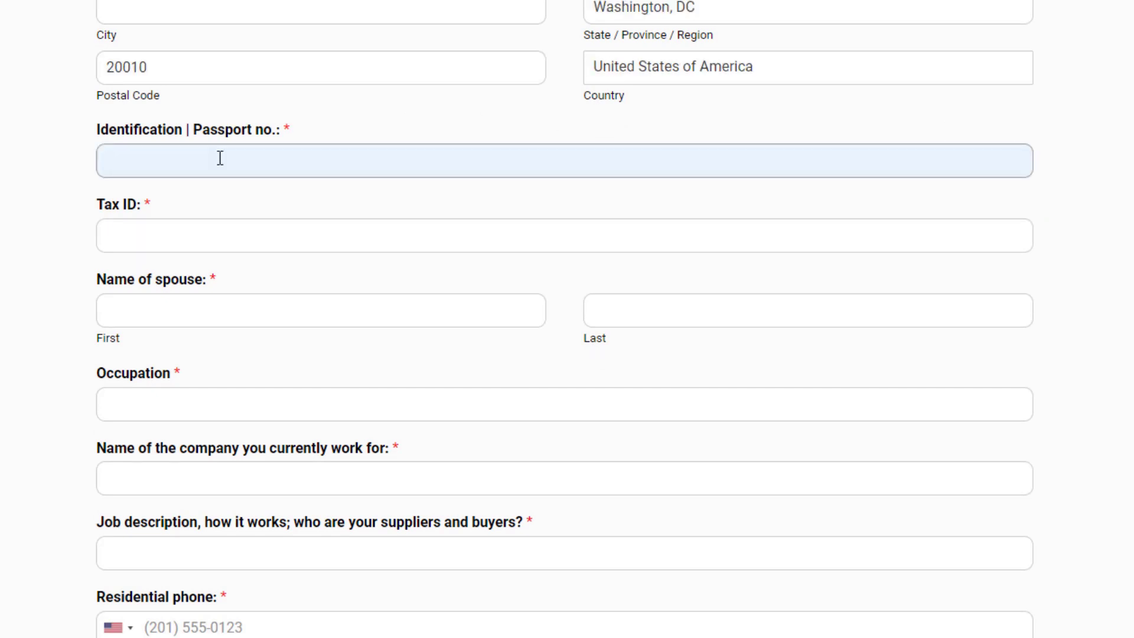
text(123456789)
click(158, 246)
text(1234567890)
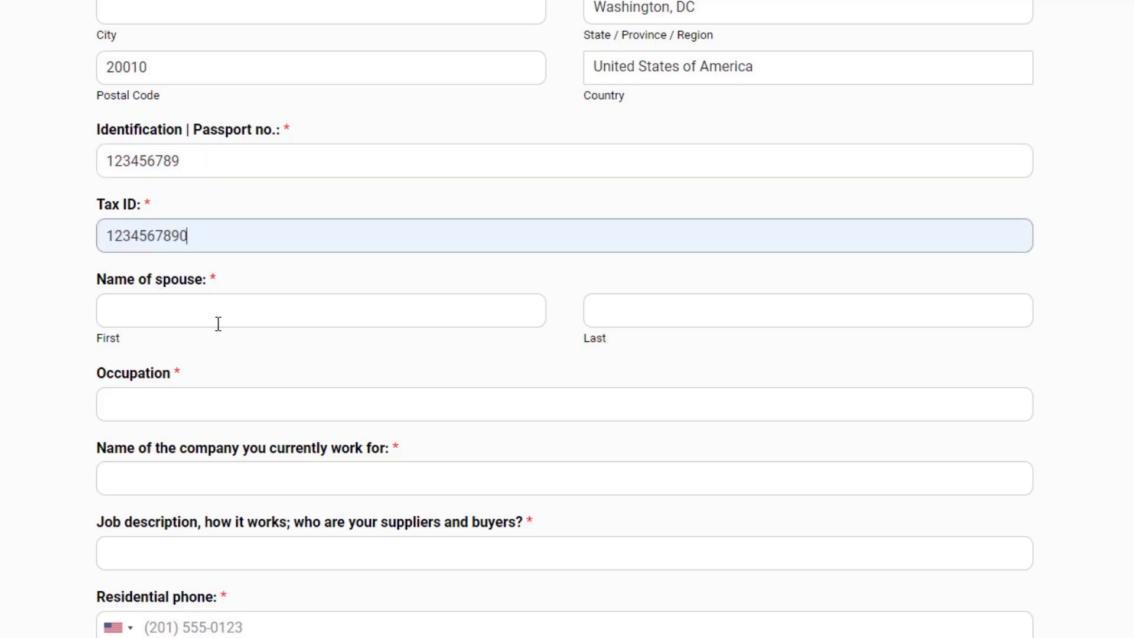
Step: Fill in 'single' as the spouse's first and last name
click(216, 313)
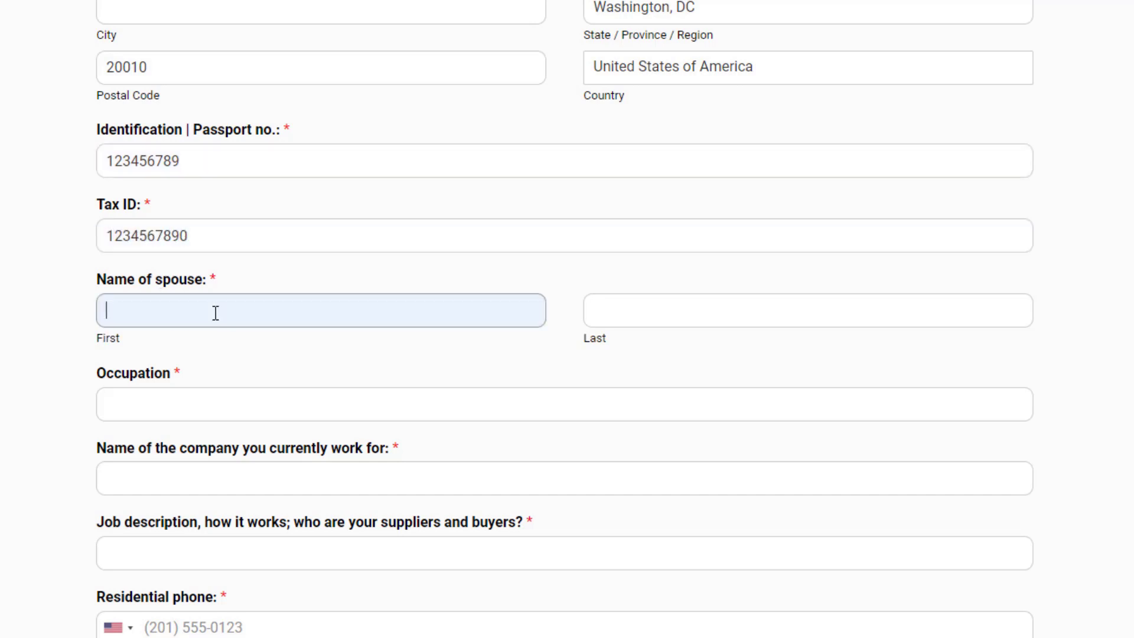
click(114, 304)
text(single)
click(600, 322)
text(single)
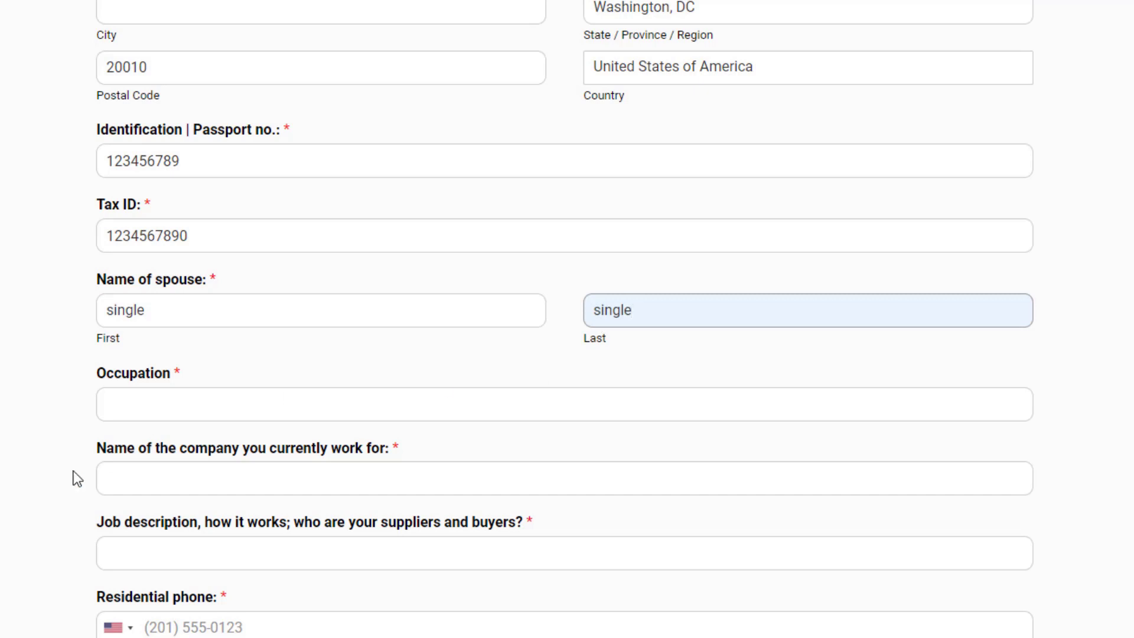
Step: Set occupation to 'web developer' and employer and job description to 'self-employed'
click(118, 408)
click(70, 279)
click(111, 407)
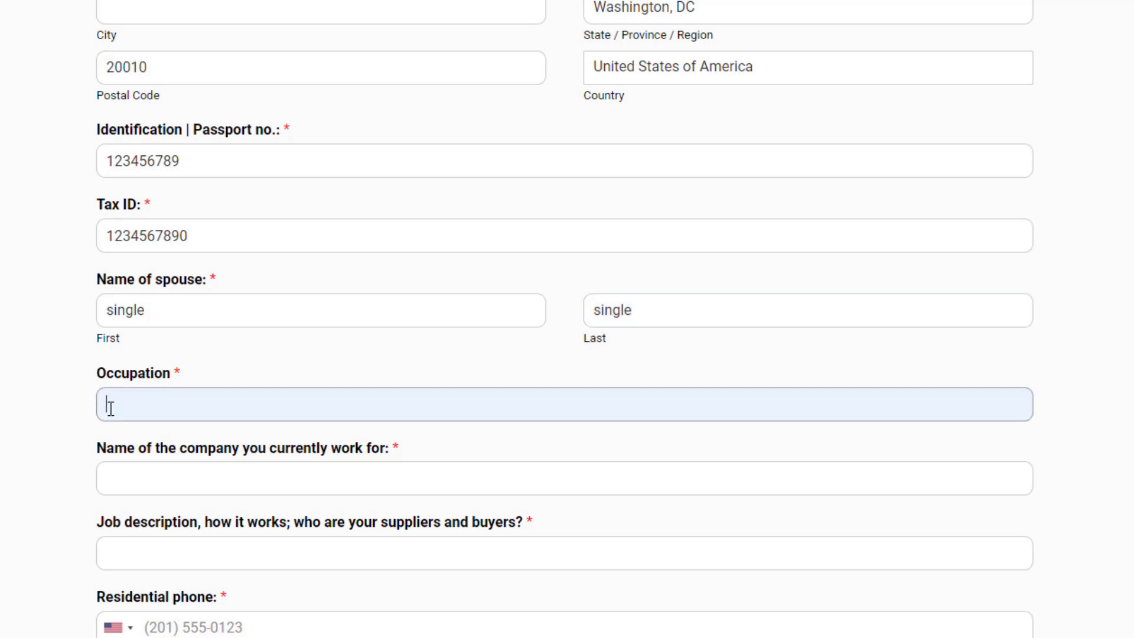
text(web developer)
click(137, 479)
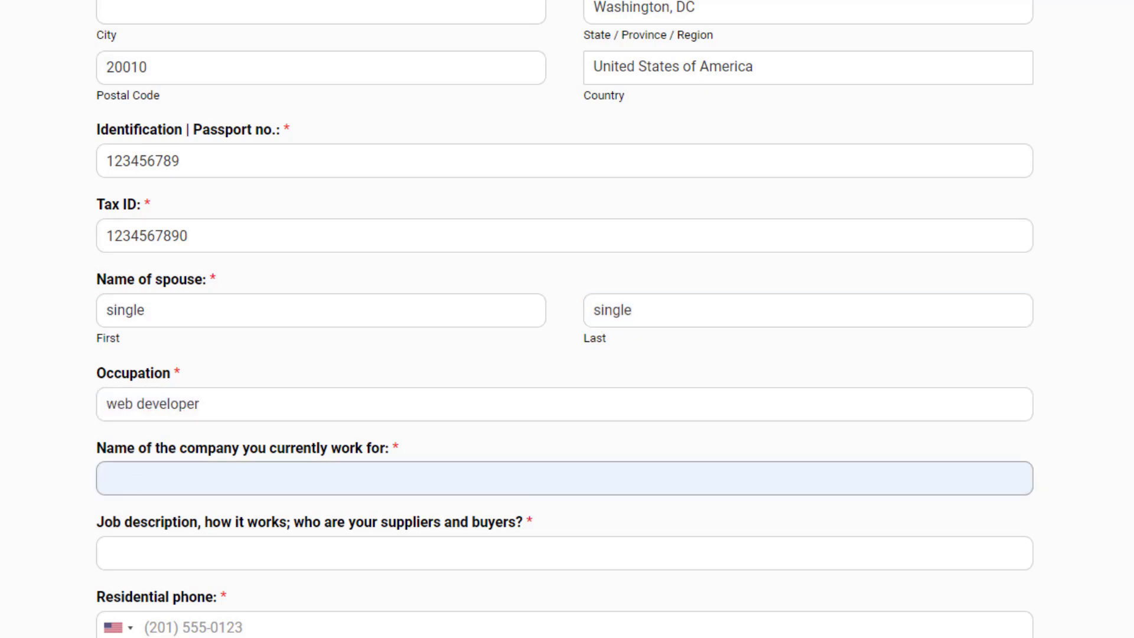
click(73, 494)
click(117, 487)
text(self-employed)
click(123, 568)
text(self-employed)
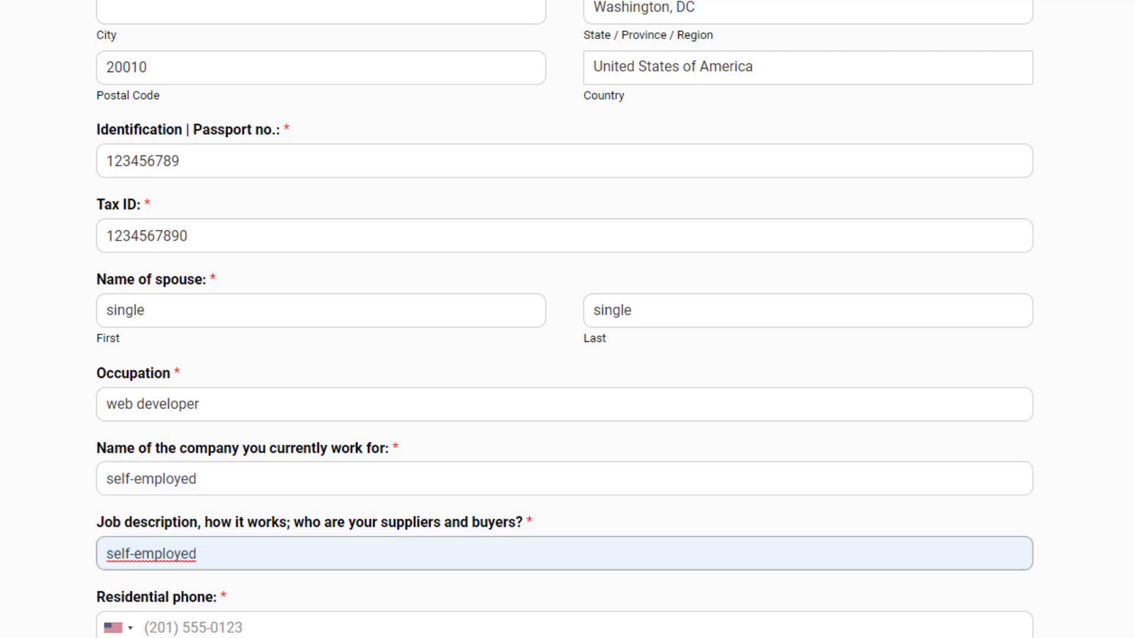
scroll(123, 568, down, 7)
Step: Paste the applicant's residential and cell phone numbers into their fields
scroll(567, 319, down, 5)
scroll(567, 319, up, 4)
click(157, 100)
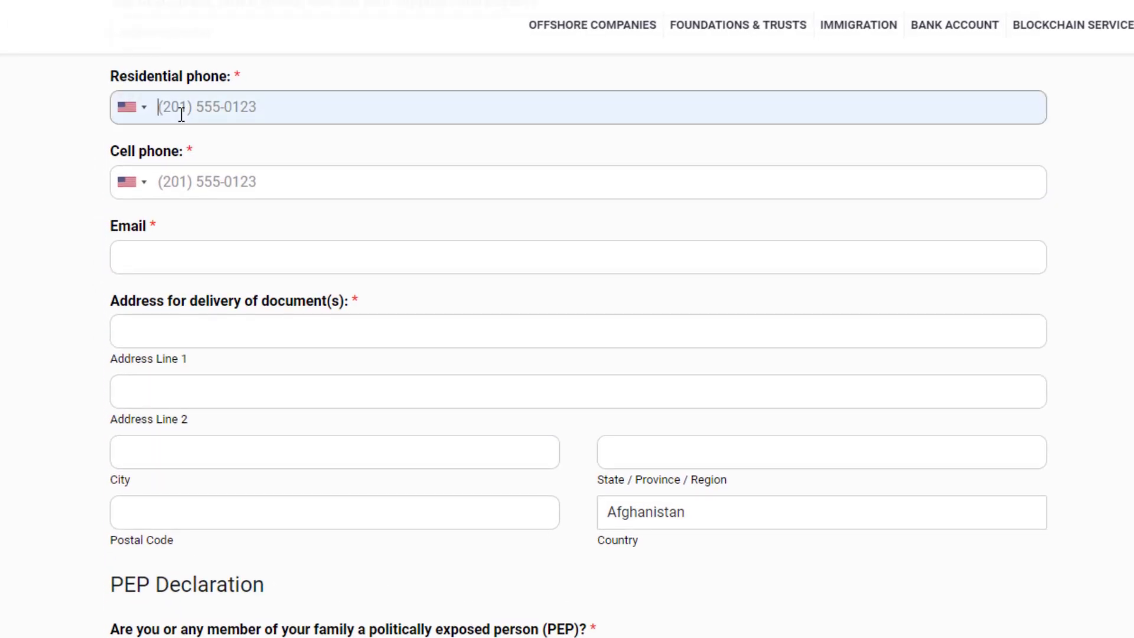
key(ctrl+v)
click(161, 171)
key(ctrl+v)
Step: Paste the applicant's e-mail address and begin the document delivery address matching the residence
click(123, 255)
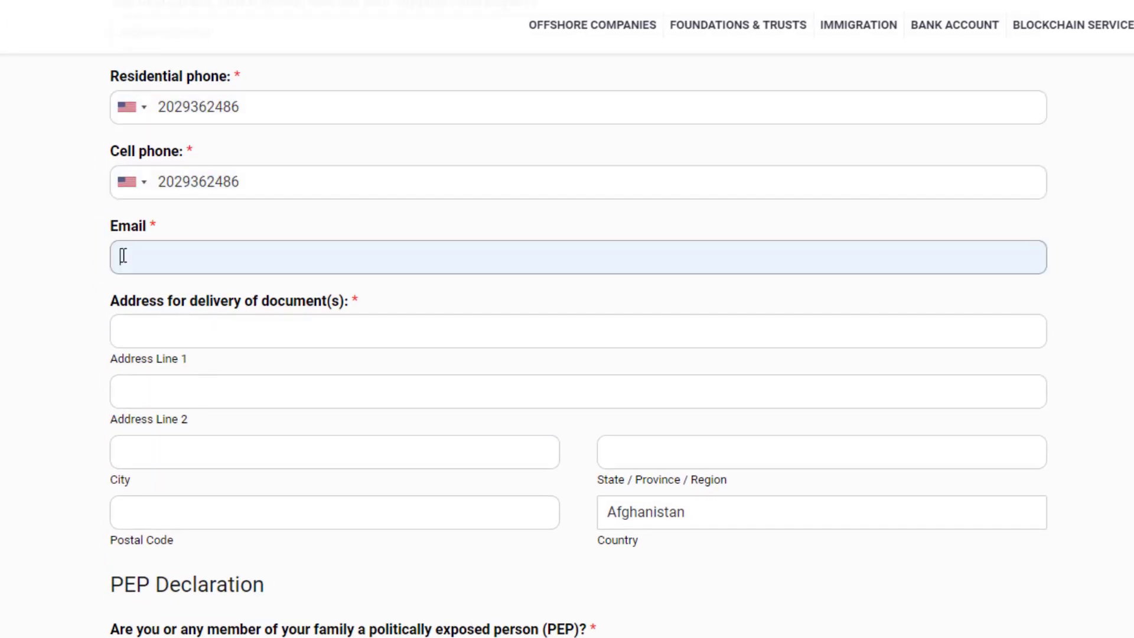
key(ctrl+v)
click(162, 239)
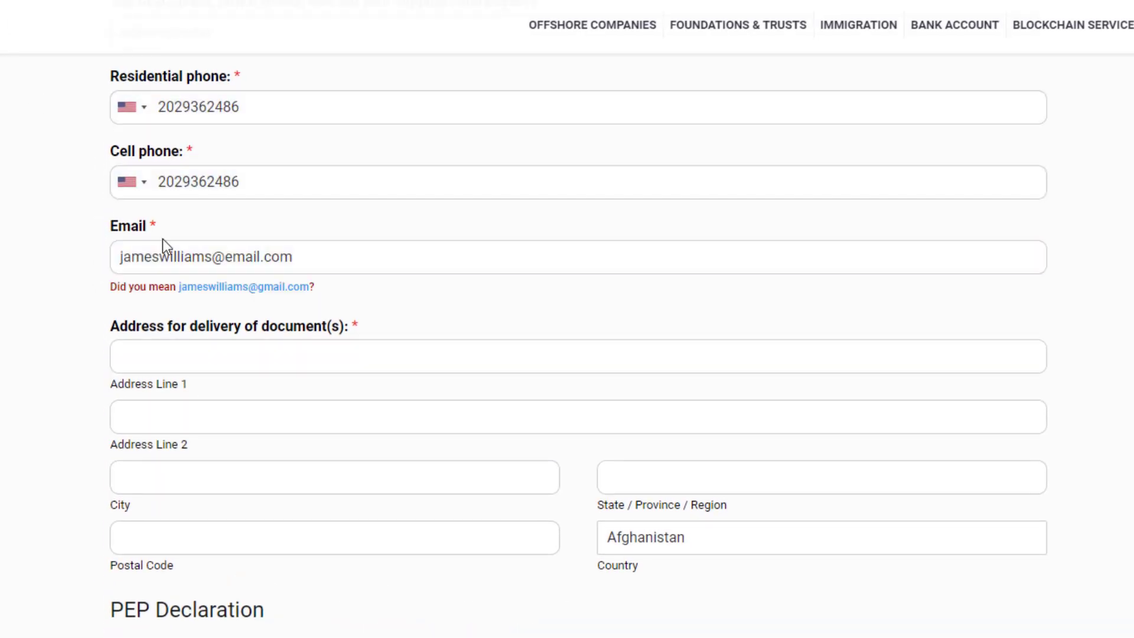
click(132, 360)
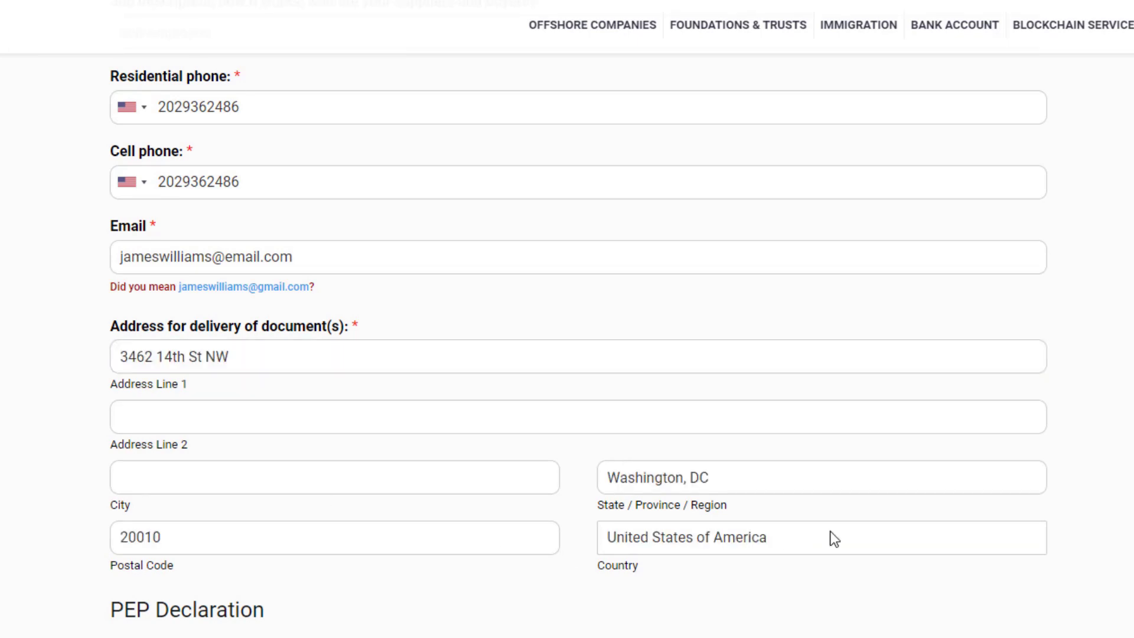
Step: Answer No to the politically exposed person question
click(822, 536)
scroll(566, 354, down, 8)
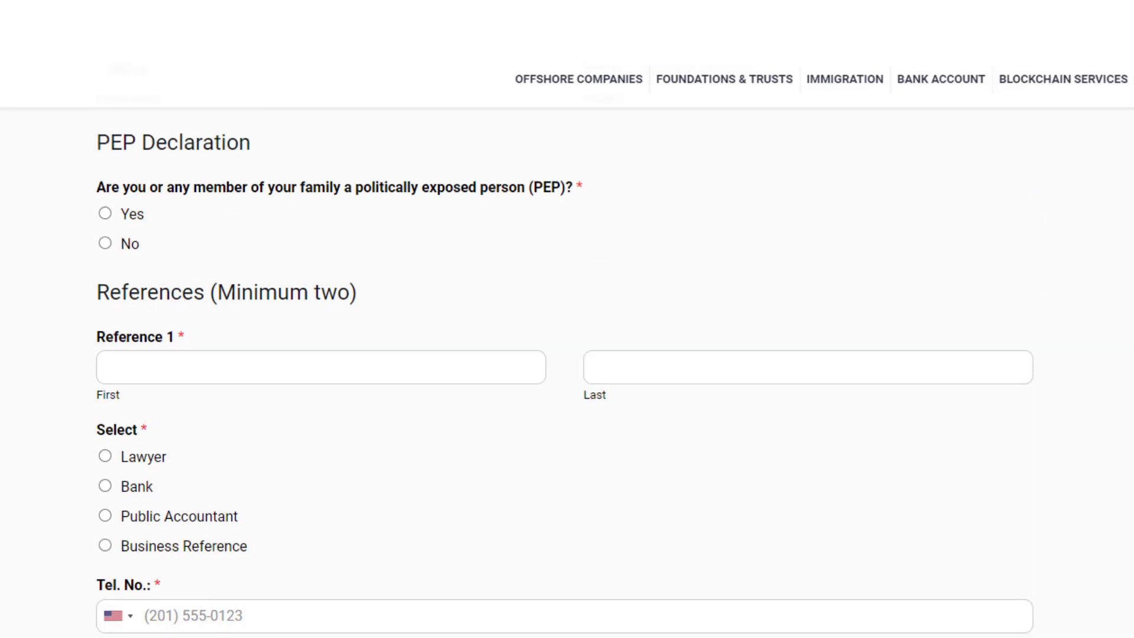
click(106, 215)
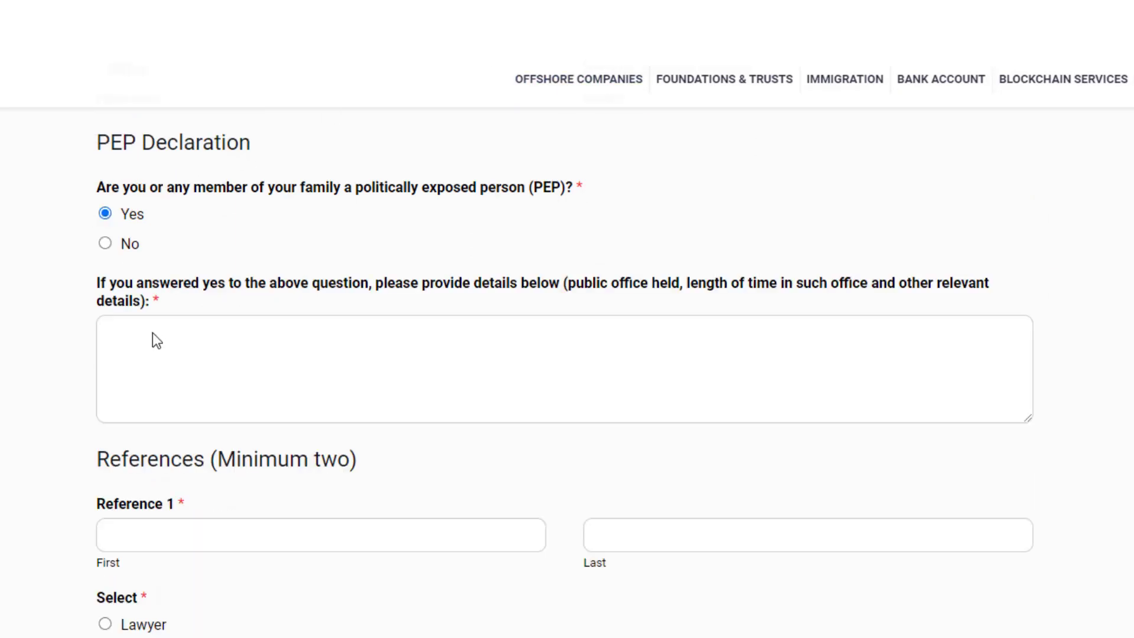
click(116, 246)
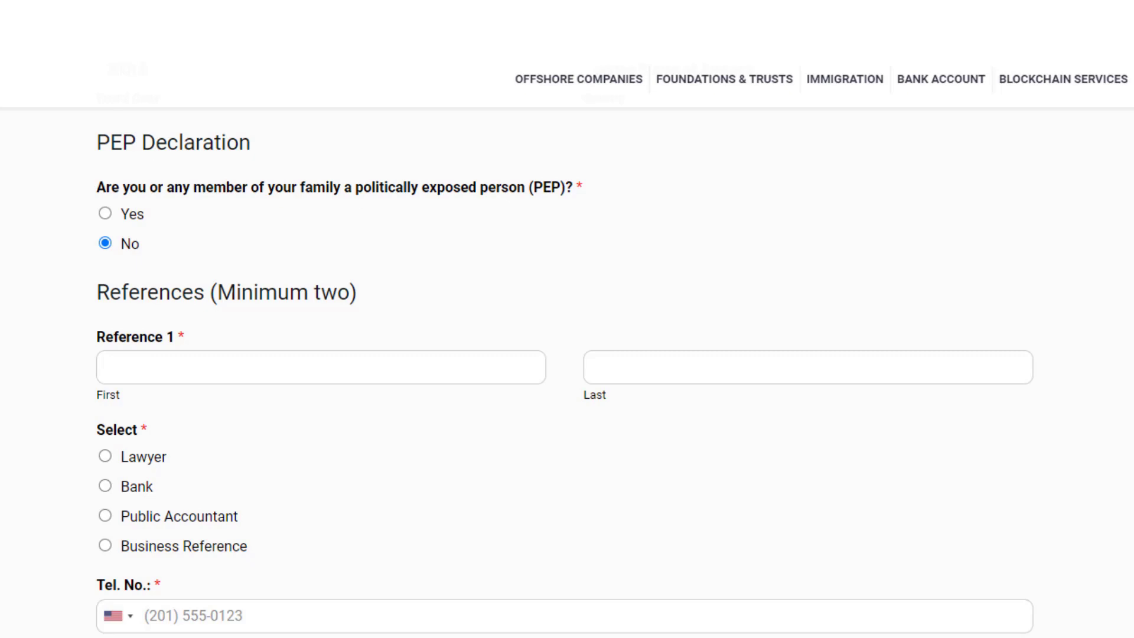
scroll(567, 372, down, 3)
Step: Enter Reference 1's first and last name, mark them as Lawyer, and add their phone and e-mail
click(112, 216)
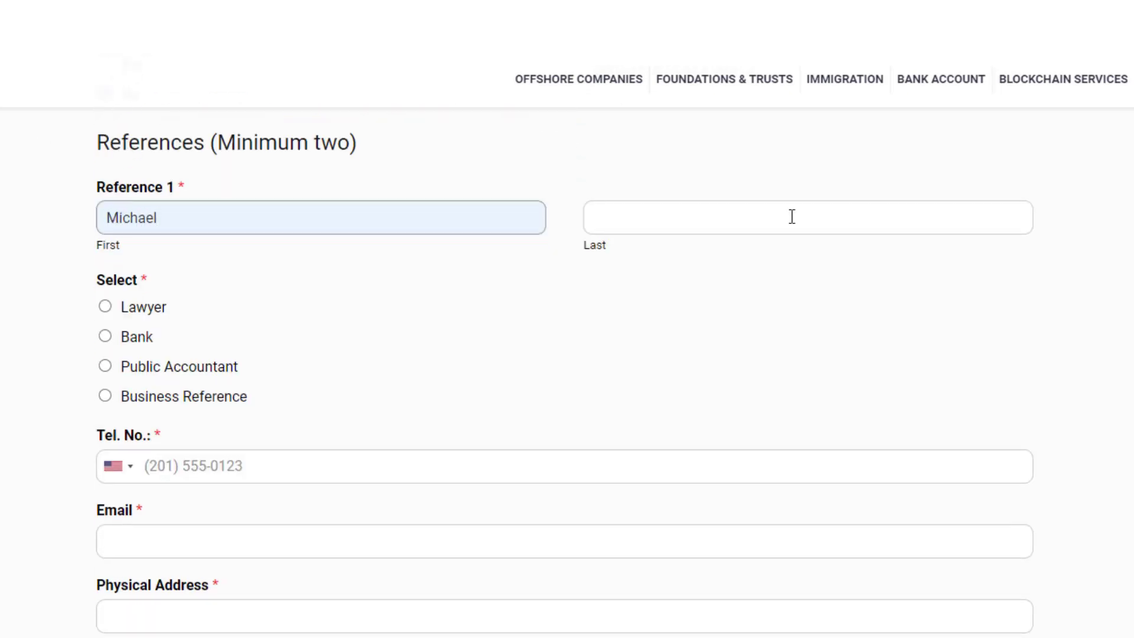
click(792, 218)
click(105, 307)
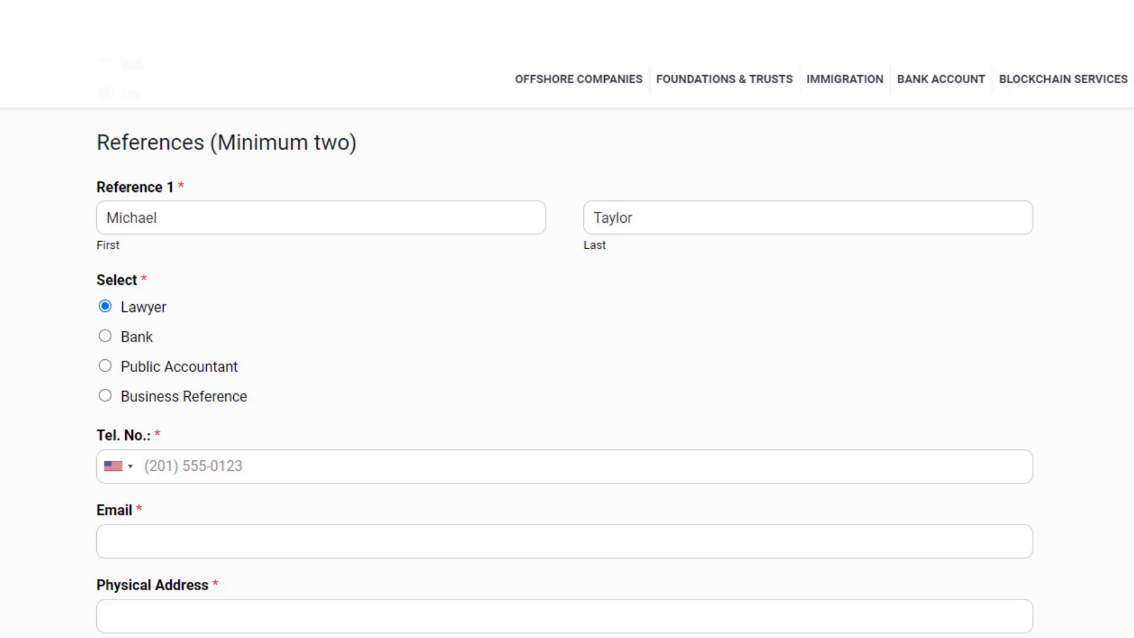
key(Tab)
click(112, 533)
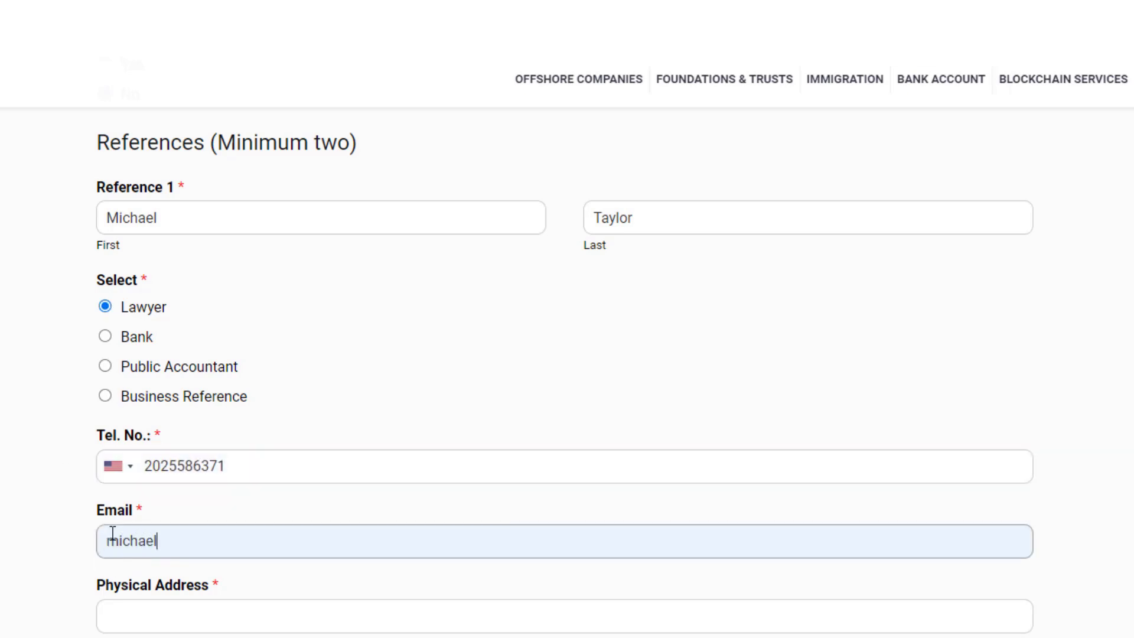
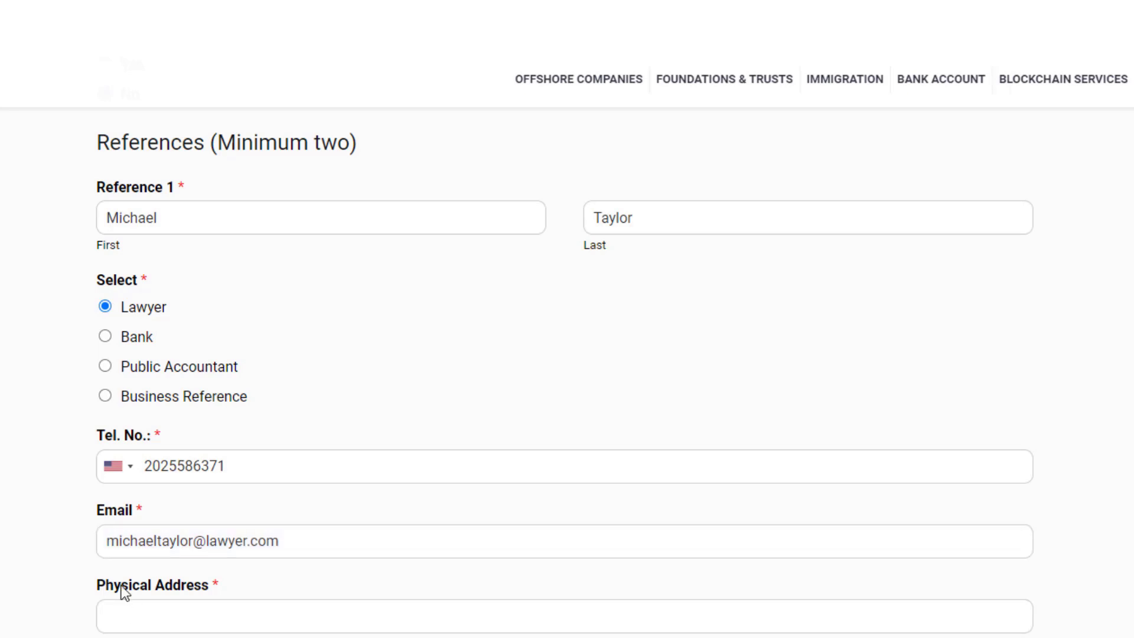
Step: Enter Reference 1's physical street address with United States of America as country
click(118, 610)
key(Tab)
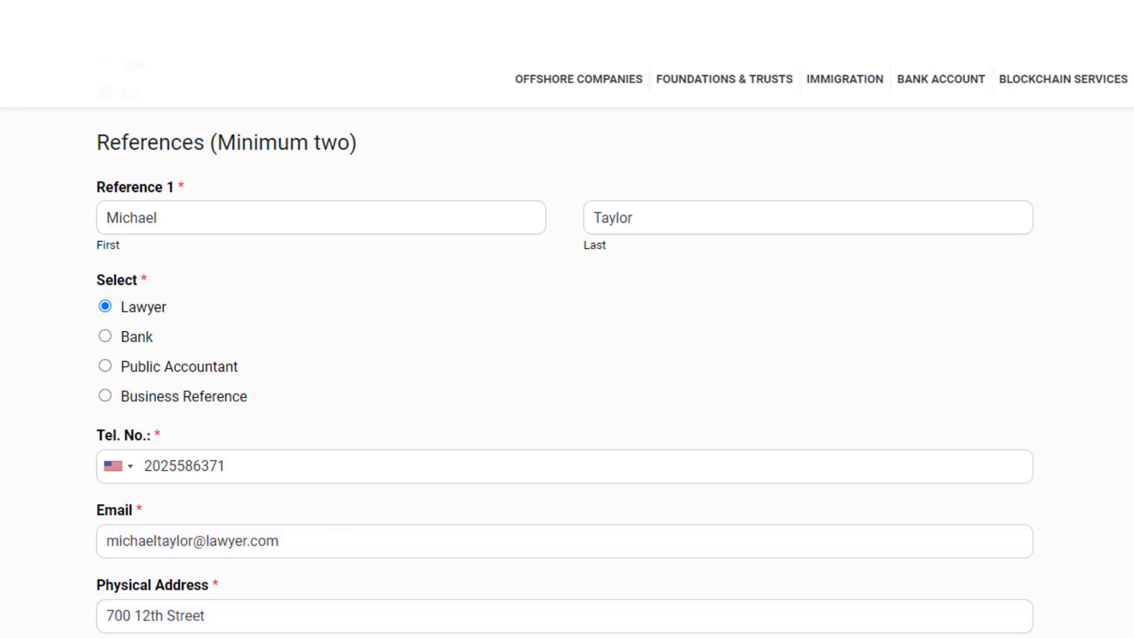
key(alt+Down)
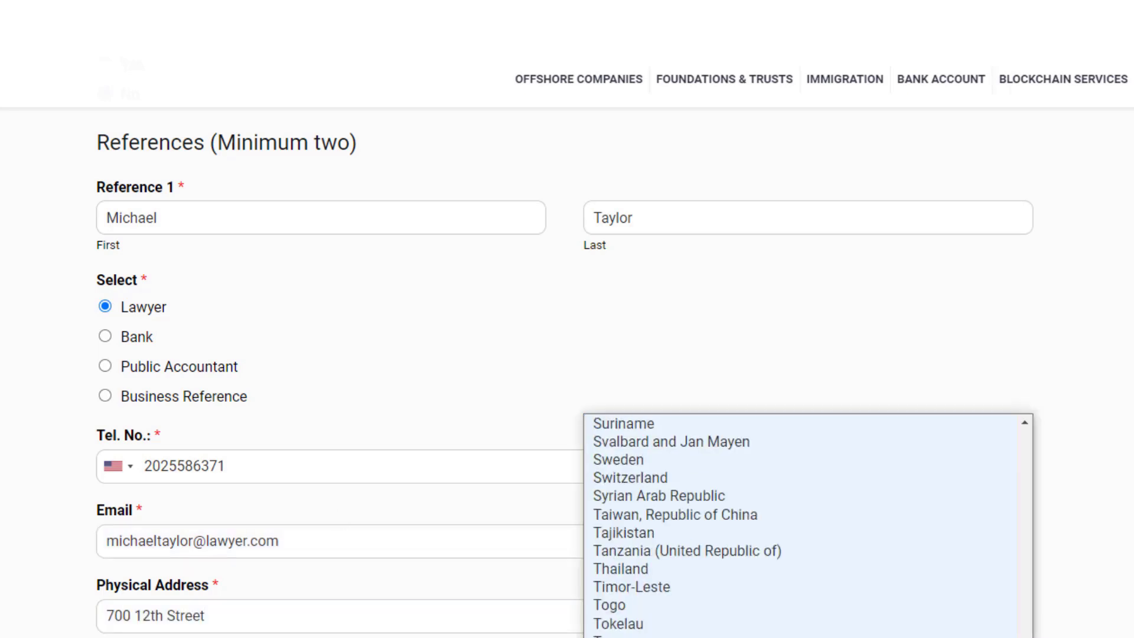
scroll(803, 526, down, 3)
key(Return)
scroll(567, 355, down, 10)
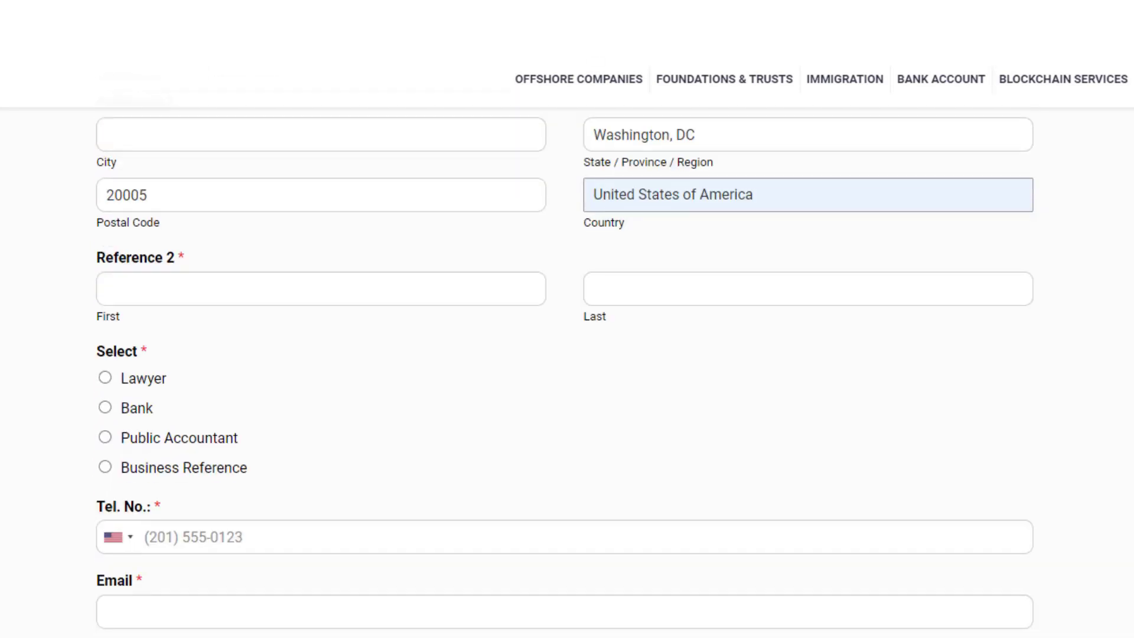
Step: Enter the second reference's first name
click(435, 294)
text(John)
click(622, 291)
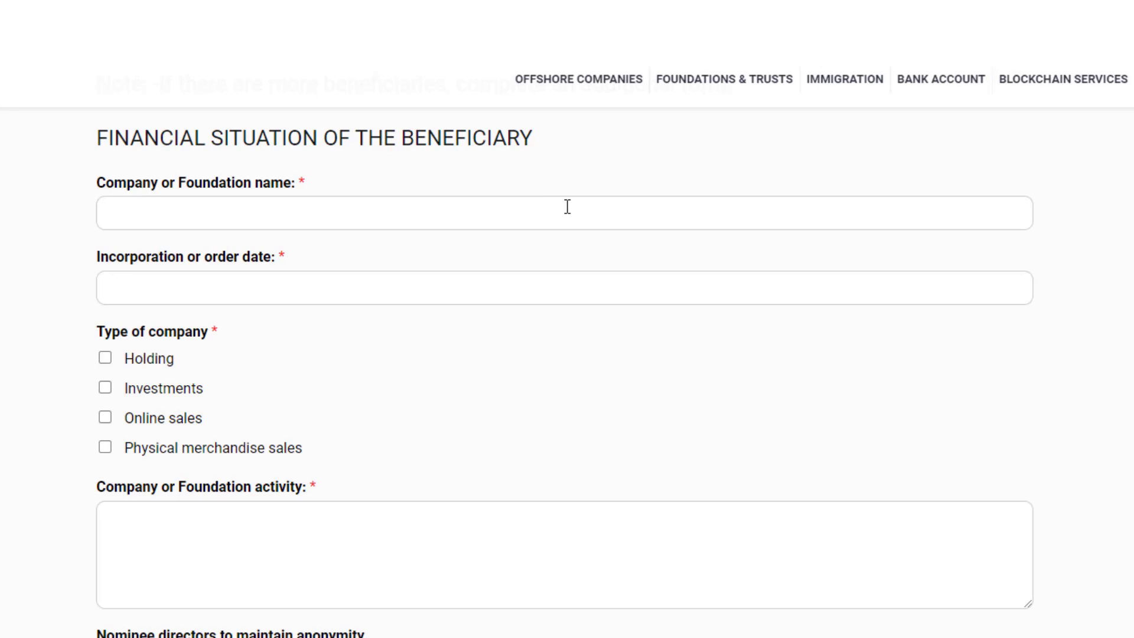
Step: Enter company name 'Marbella Services', incorporation date 10/10/2022, and choose the Online sales type
click(283, 212)
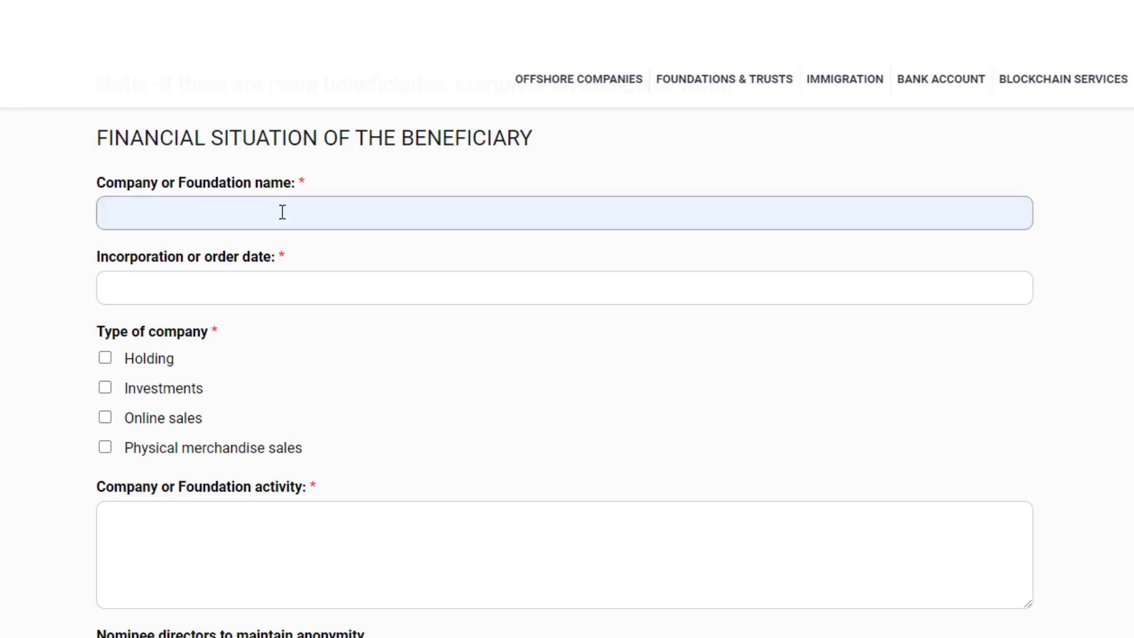
text(Marbella Services)
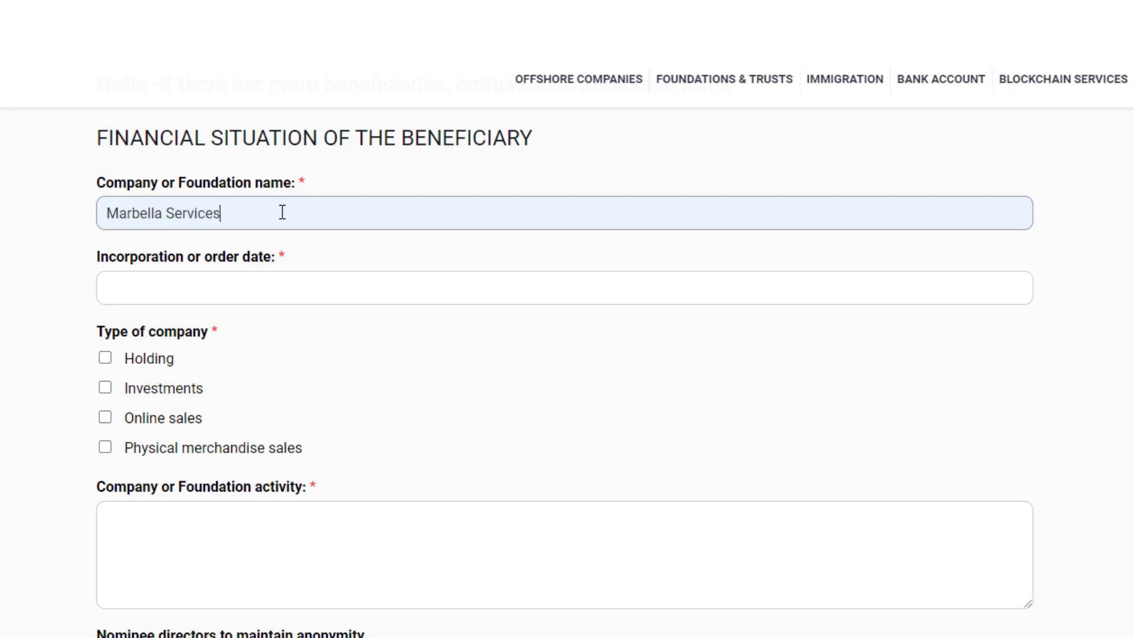
click(103, 294)
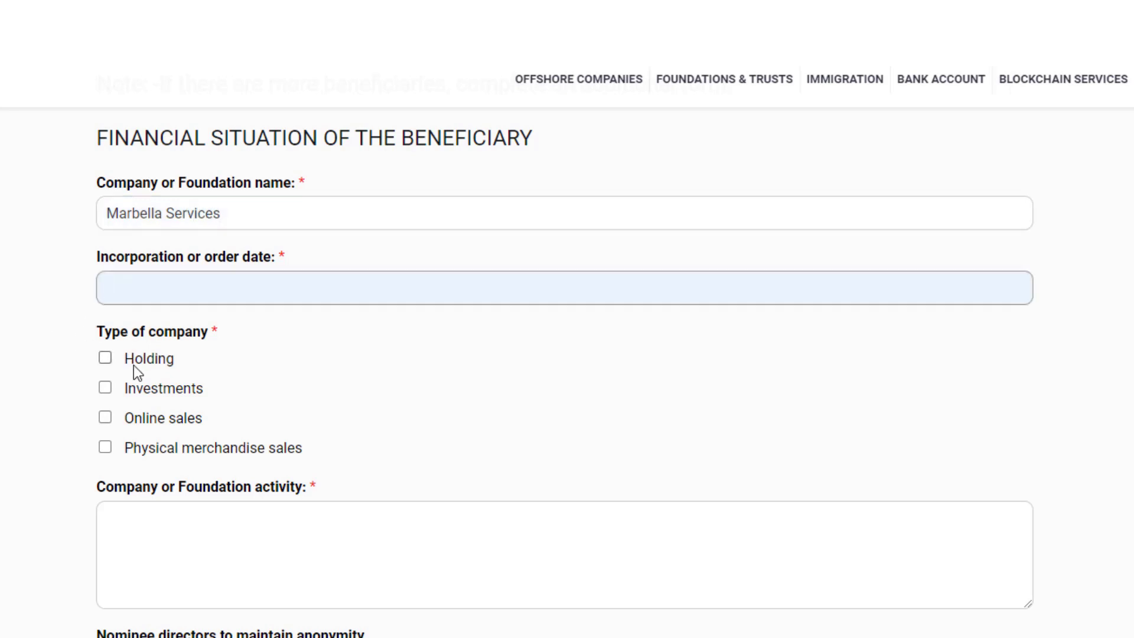
text(10/10/2022)
click(105, 419)
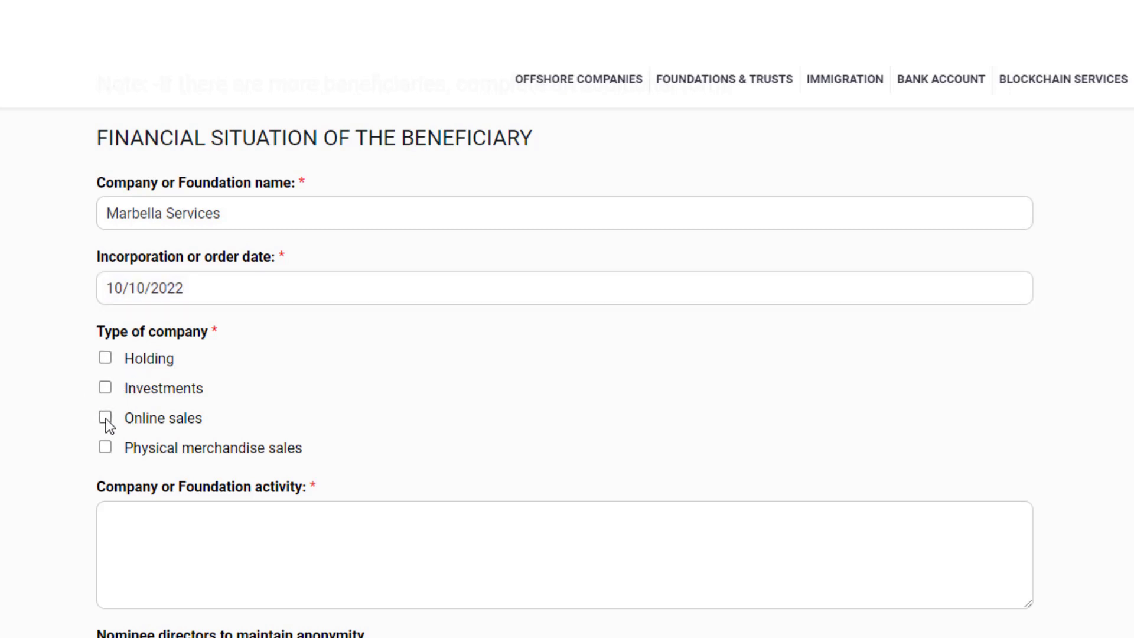
Step: Paste the graphic design, web/app development, digital marketing and SEO activity description
click(152, 514)
click(150, 543)
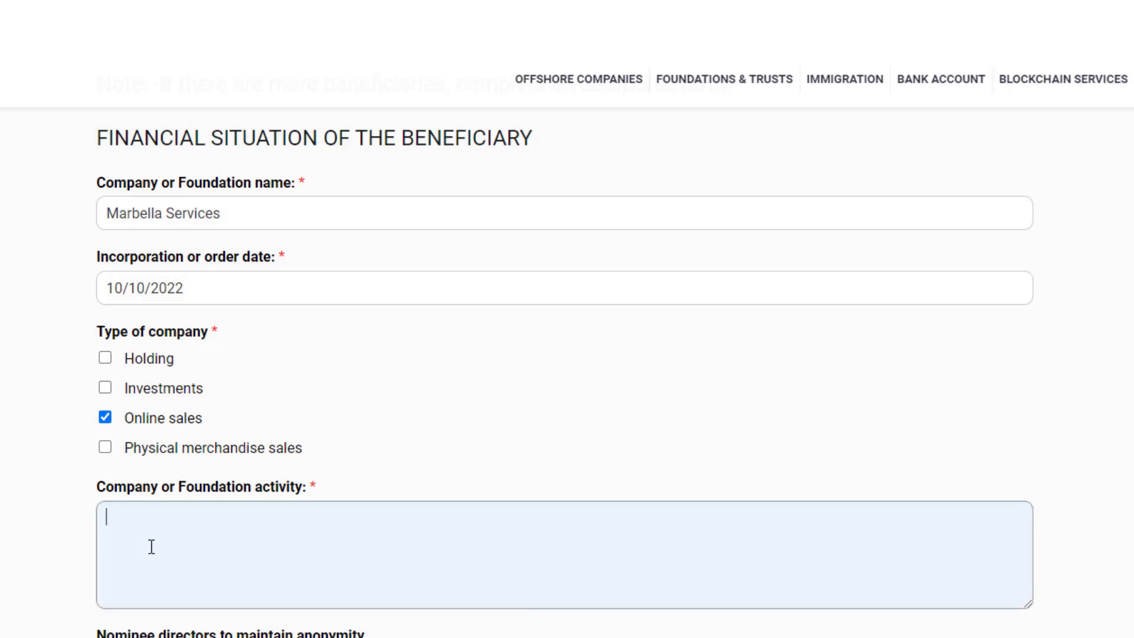
text(Graphic design, web design, web and app development, digital marketing, SEO consulting, etc.)
scroll(151, 546, down, 2)
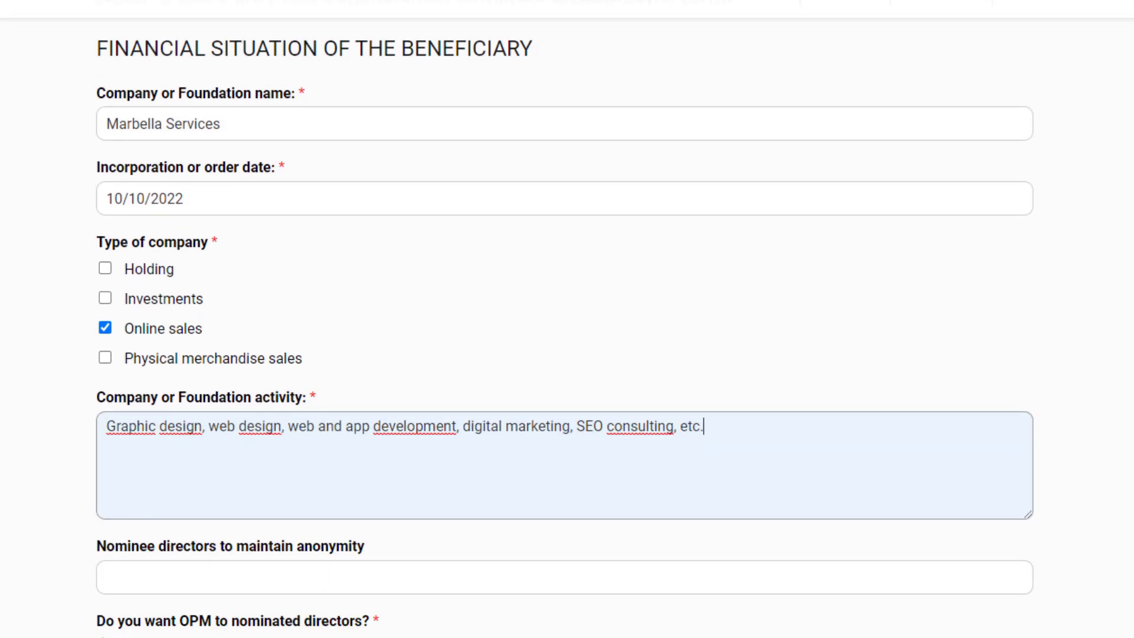
scroll(566, 318, down, 7)
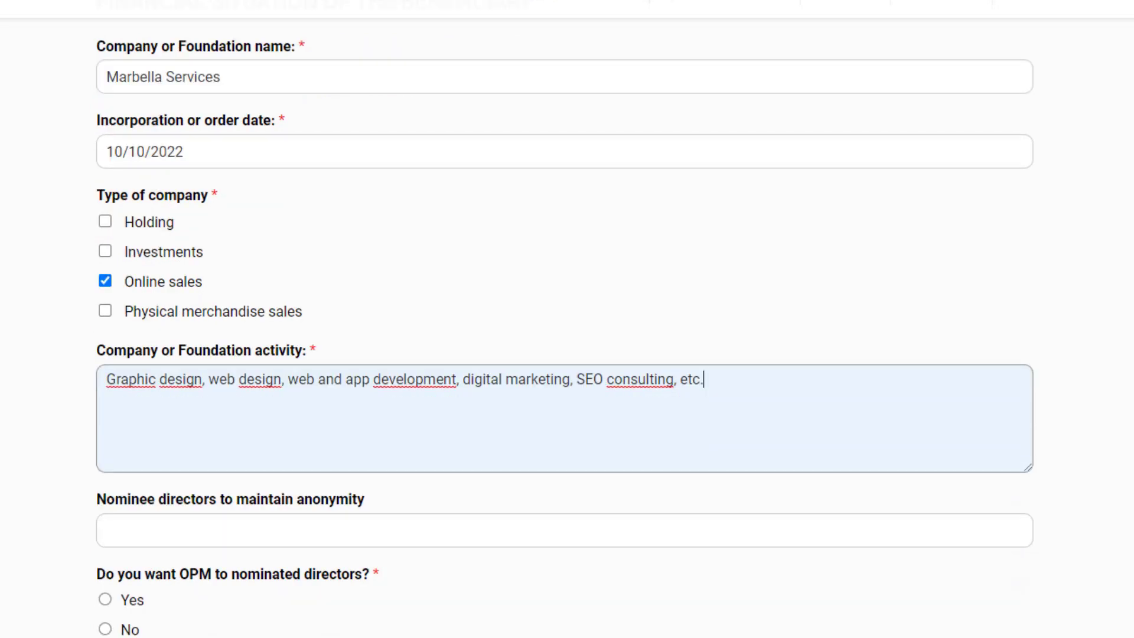
scroll(567, 319, down, 3)
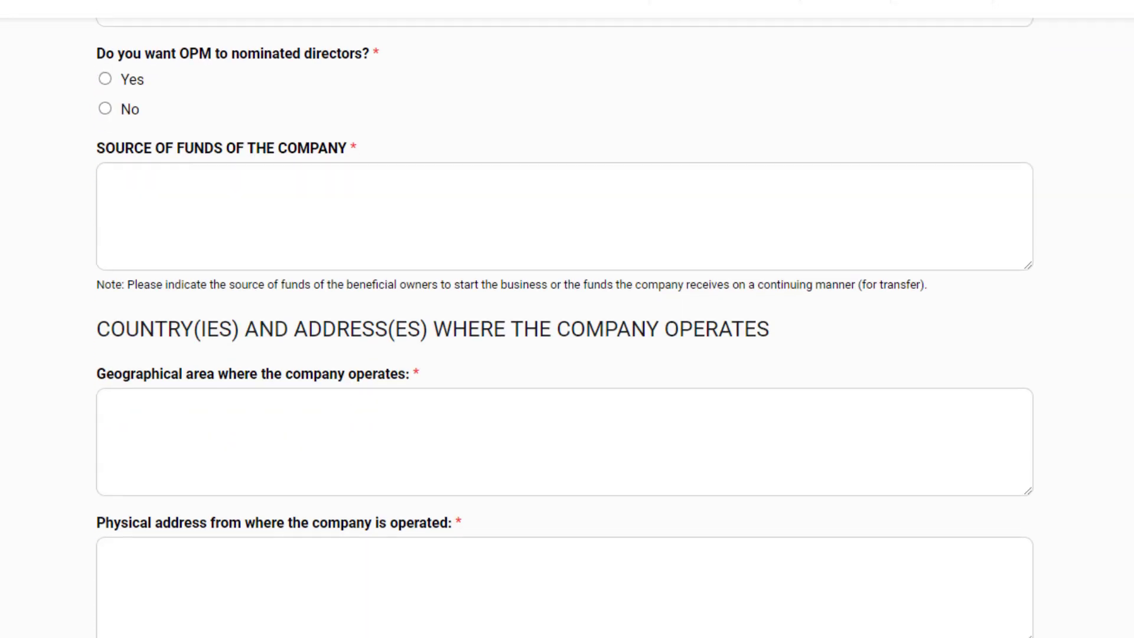
Step: Choose Yes for OPM nominated directors and enter 'Savings' as source of funds
click(105, 81)
click(161, 196)
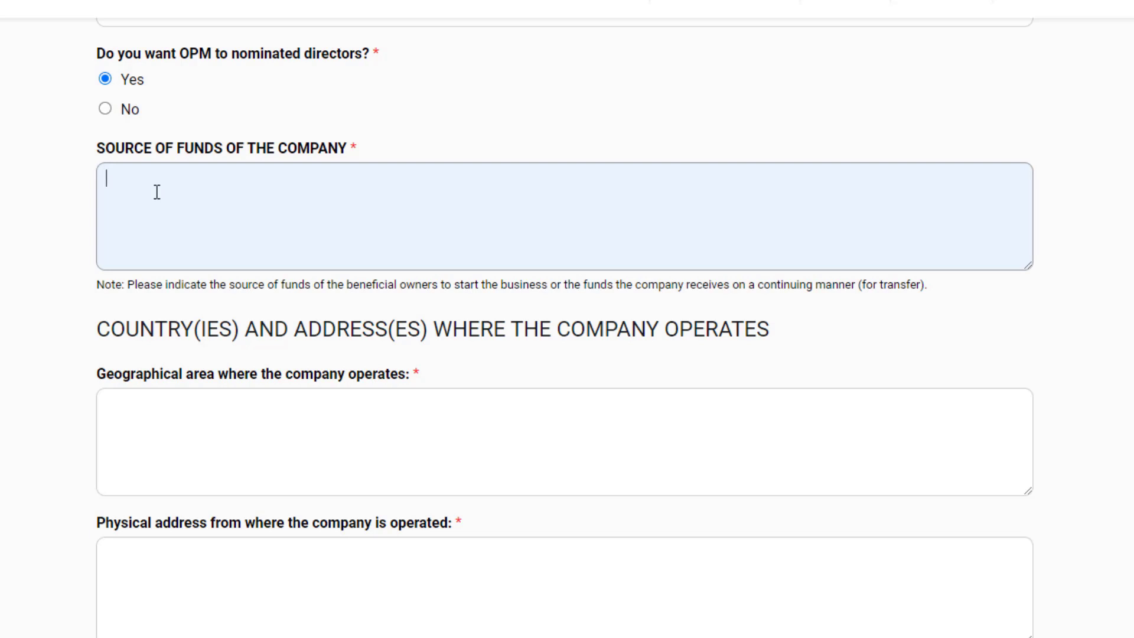
text(Savings)
Step: List 'Panama, Spain, Itali, Canada' as operating area and paste the physical operating address
click(188, 427)
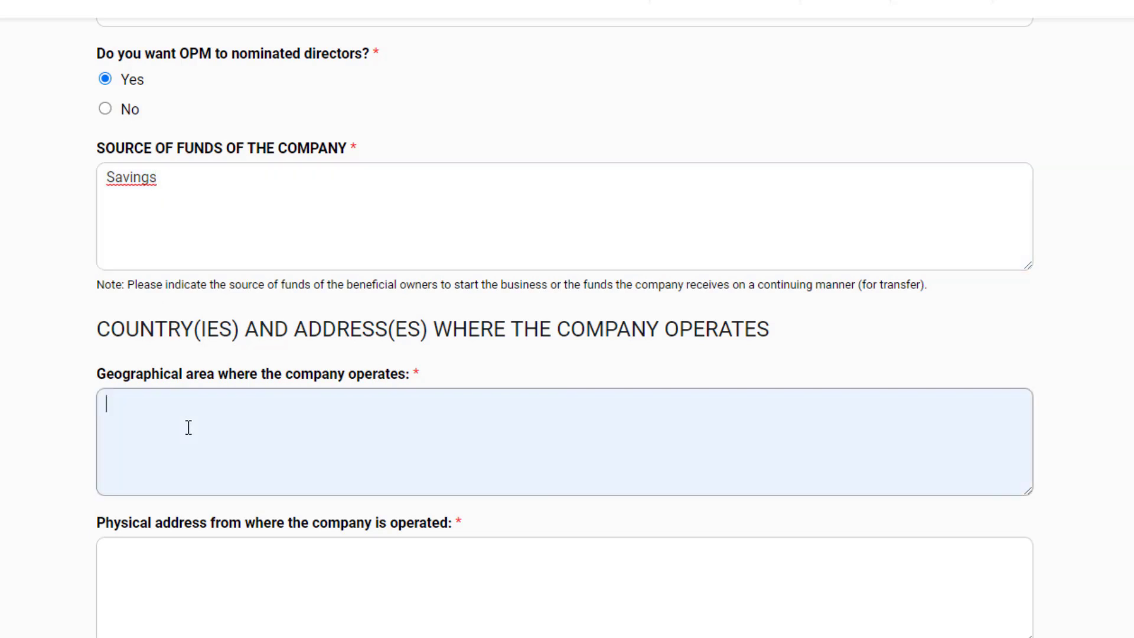
text(Panama)
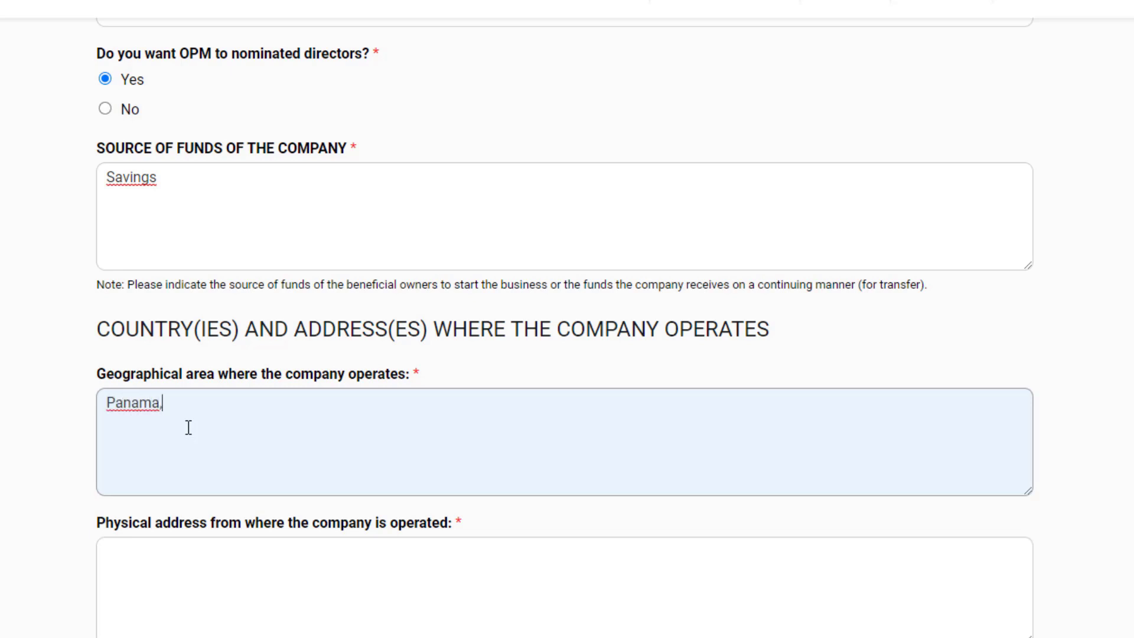
text(, Spain)
text(, Itali)
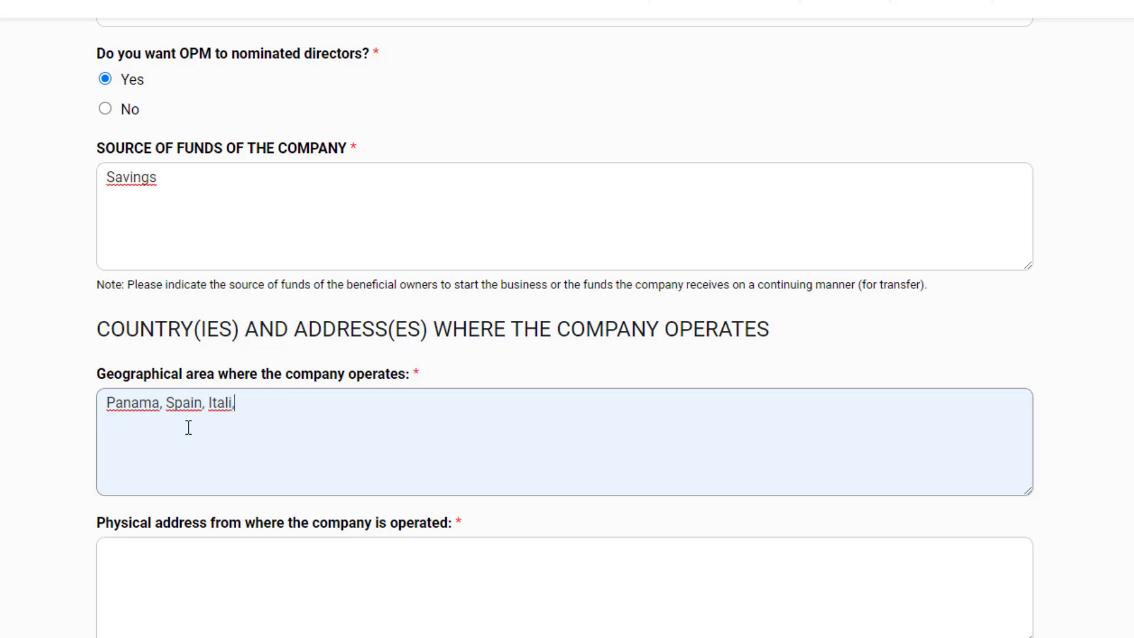
text(, Canada)
click(133, 573)
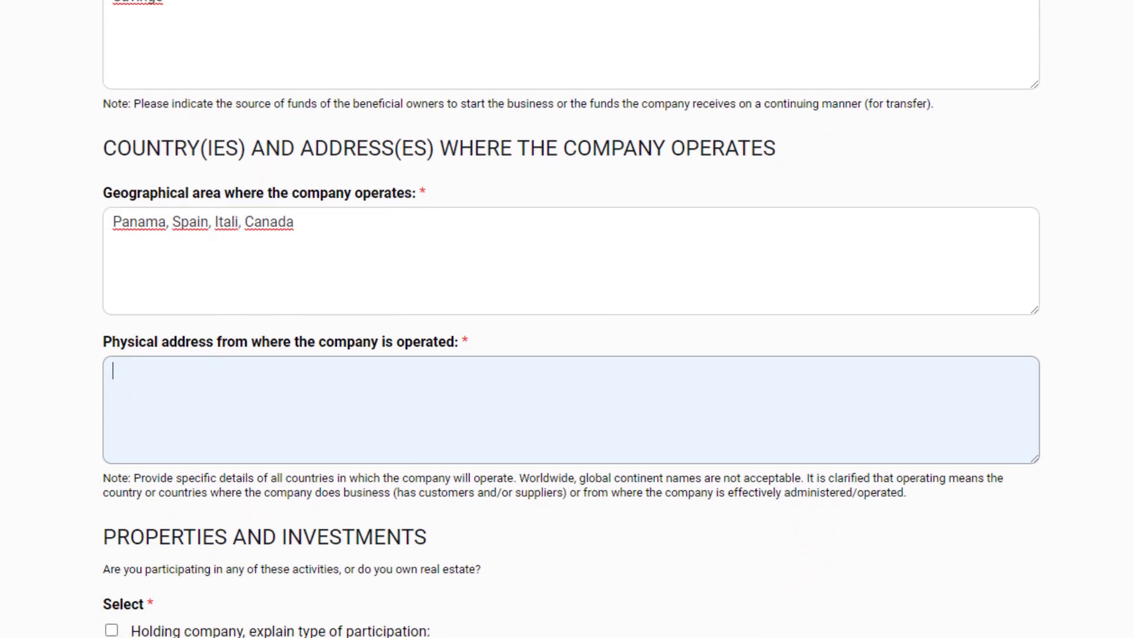
click(199, 402)
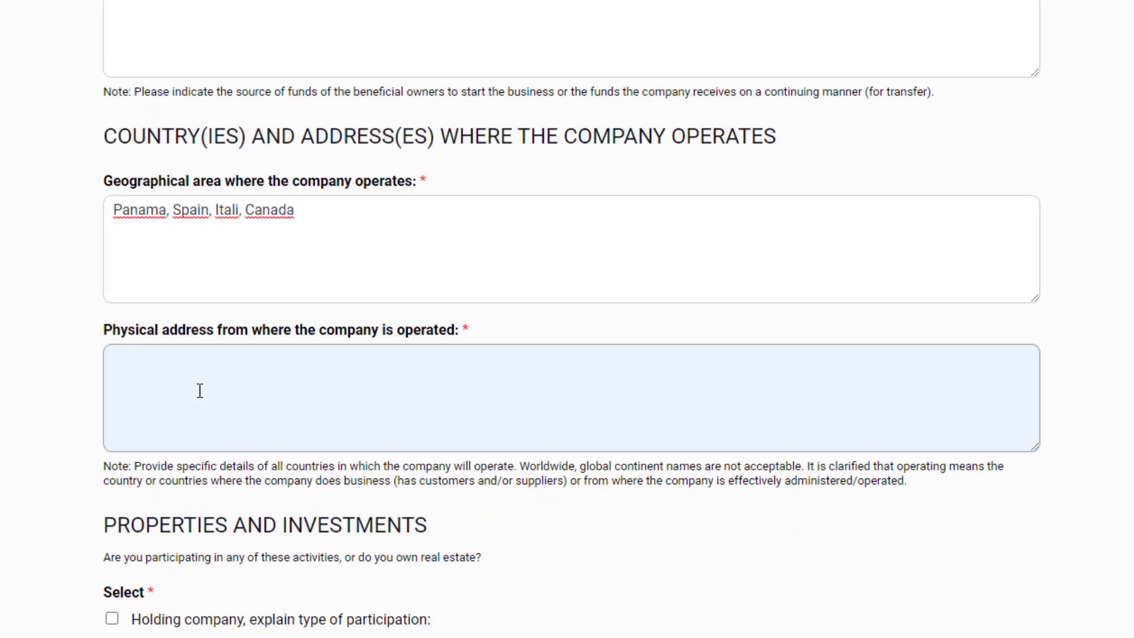
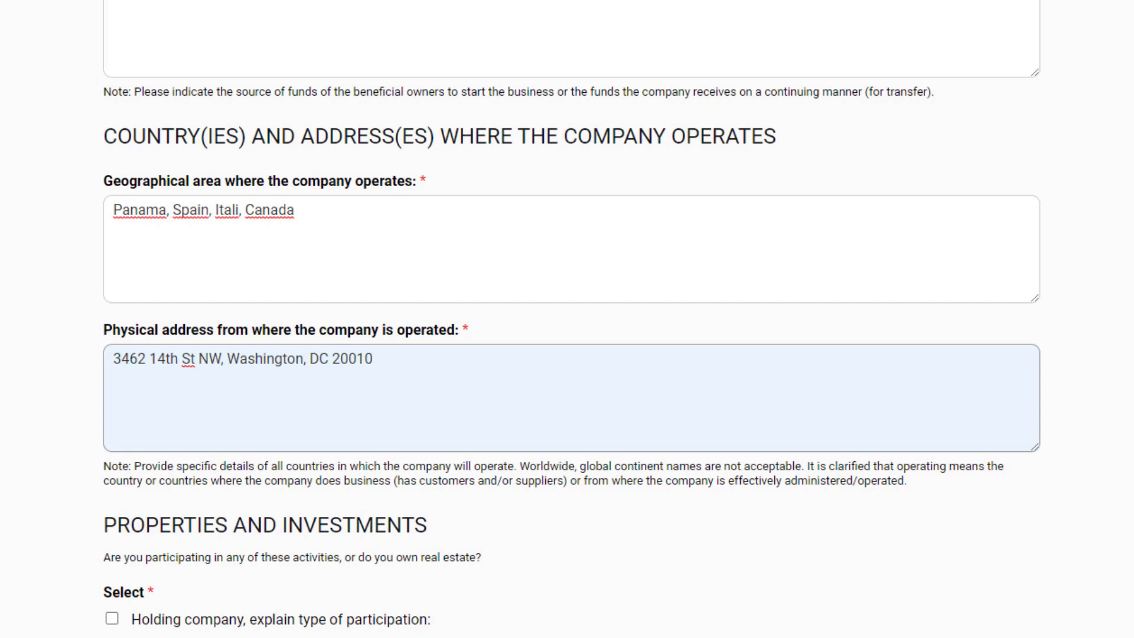
Step: Tick Other activities and paste the digital marketing and SEO consulting description
scroll(567, 319, down, 10)
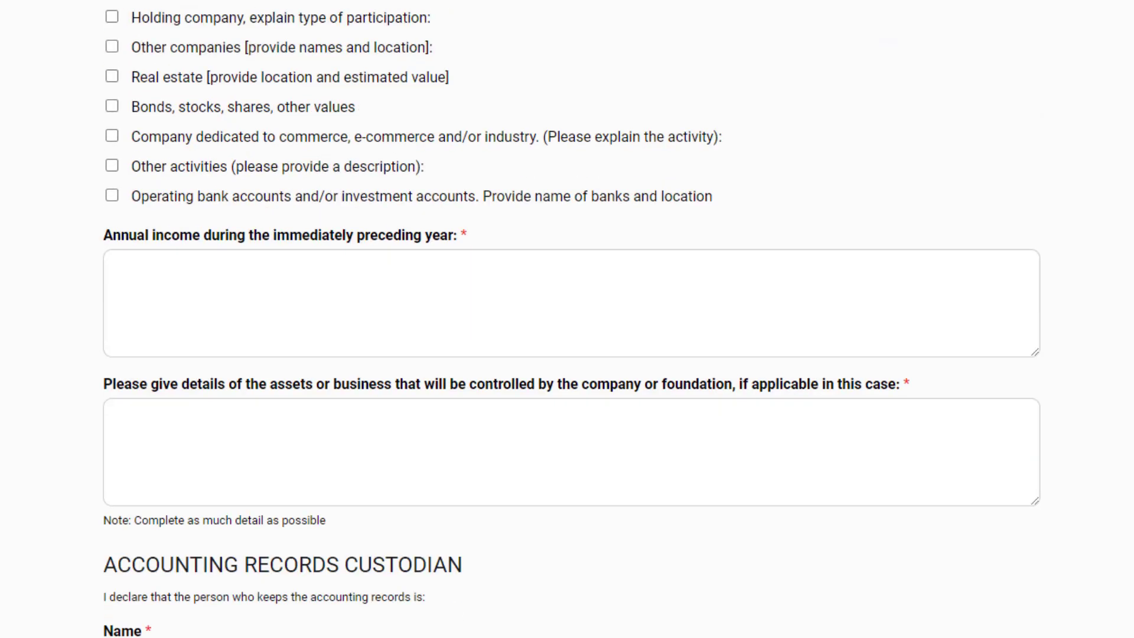
scroll(567, 319, up, 3)
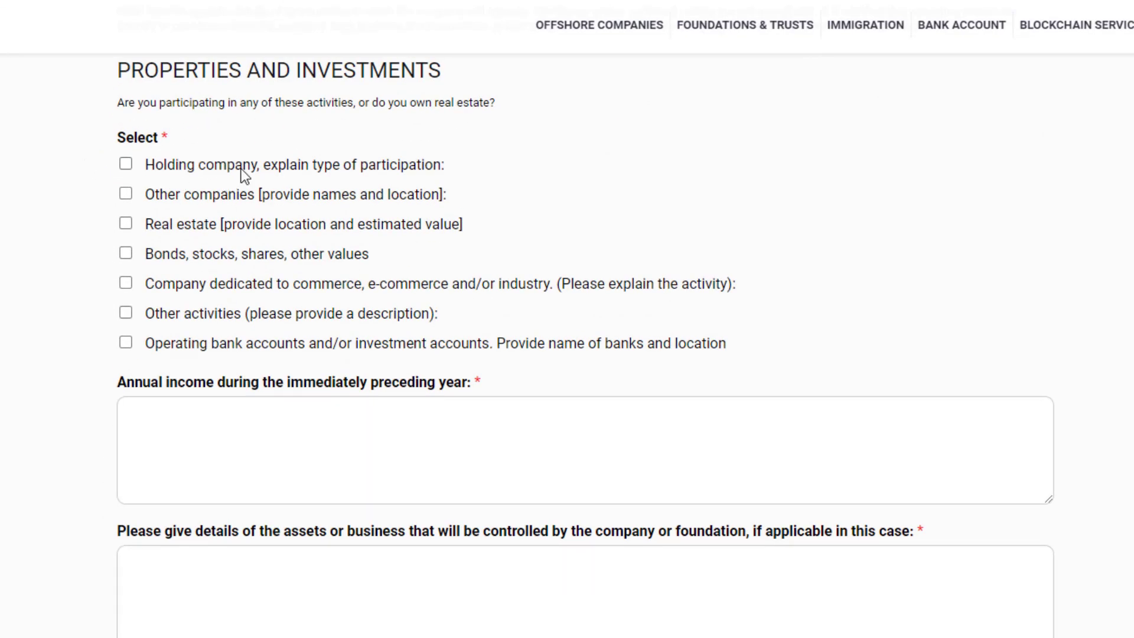
click(126, 313)
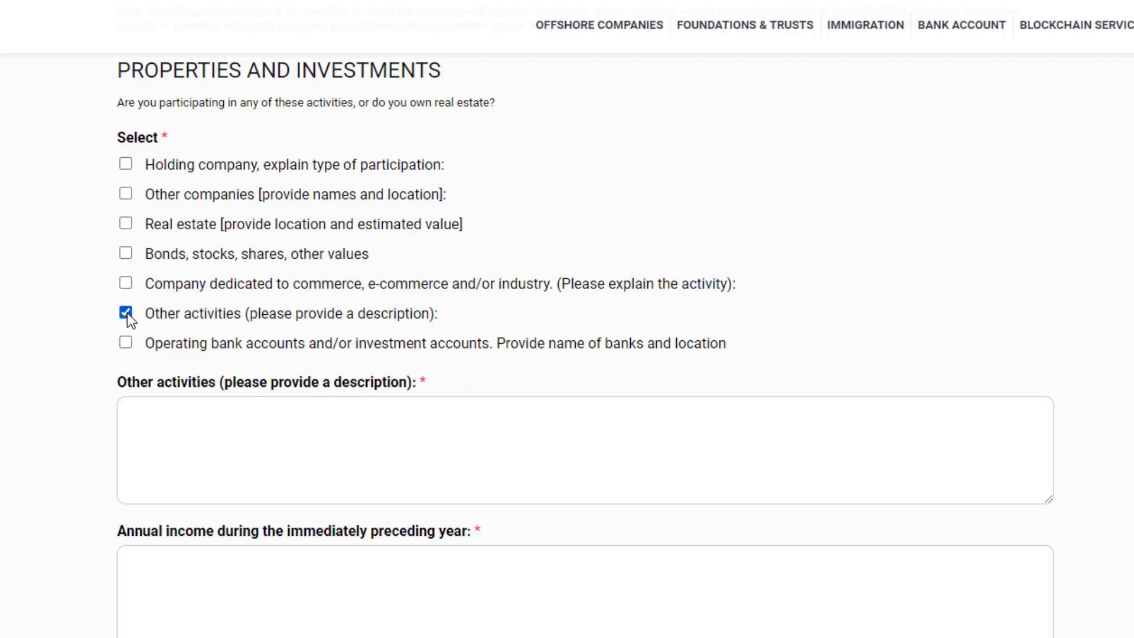
click(161, 410)
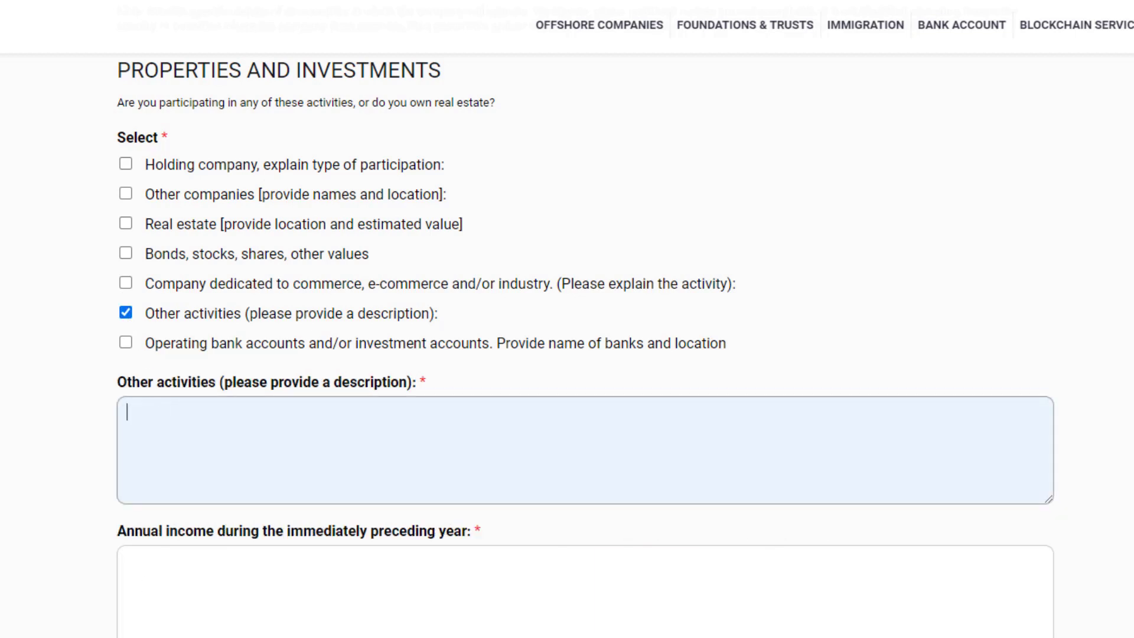
scroll(192, 436, down, 4)
text(digital marketing and SEO consulting)
Step: Enter '25,000 USD' as annual income and 'not applicable' for controlled assets
click(203, 364)
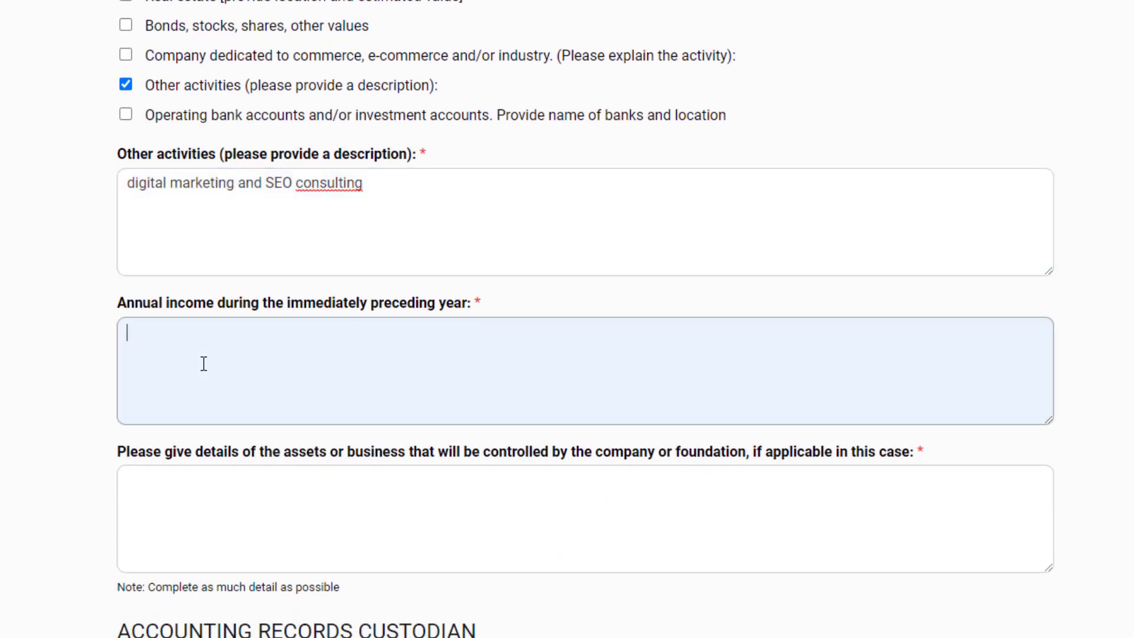
text(25,000 USD)
click(296, 496)
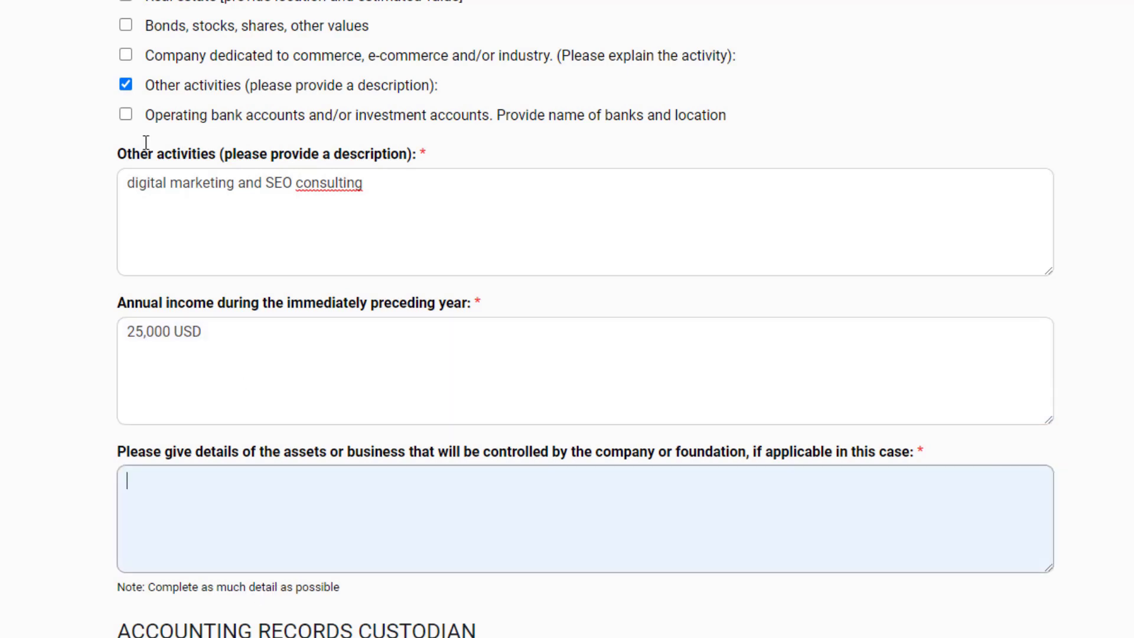
click(165, 516)
text(not applicable)
scroll(273, 548, up, 4)
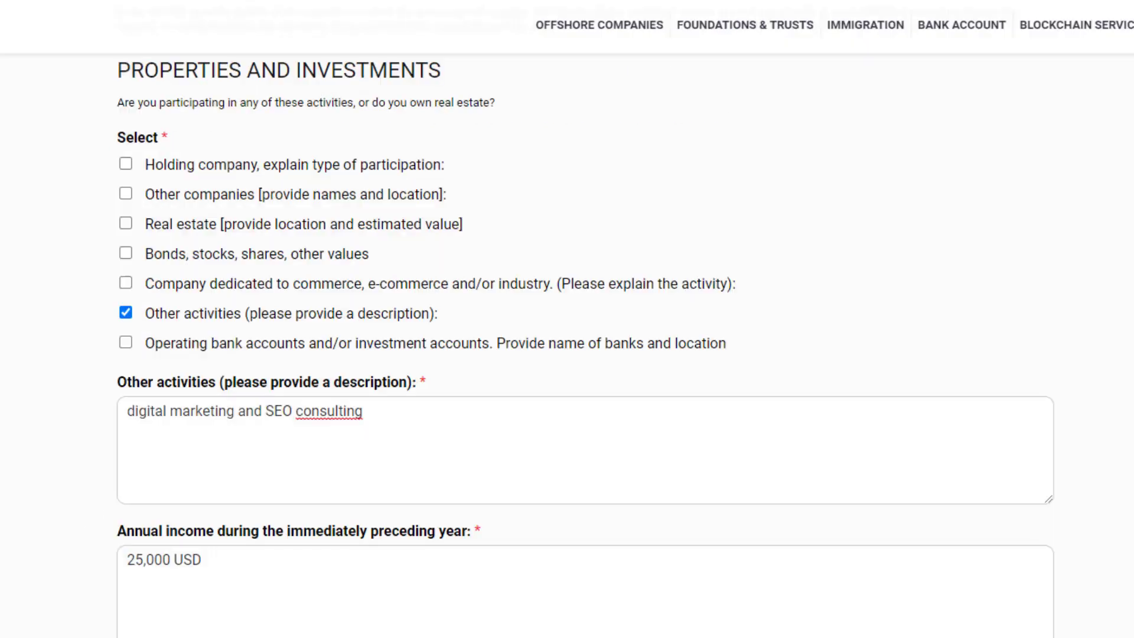
scroll(272, 548, down, 12)
Step: Type the custodian's first and last name, letting autofill complete phone, e-mail and US address
scroll(567, 319, down, 1)
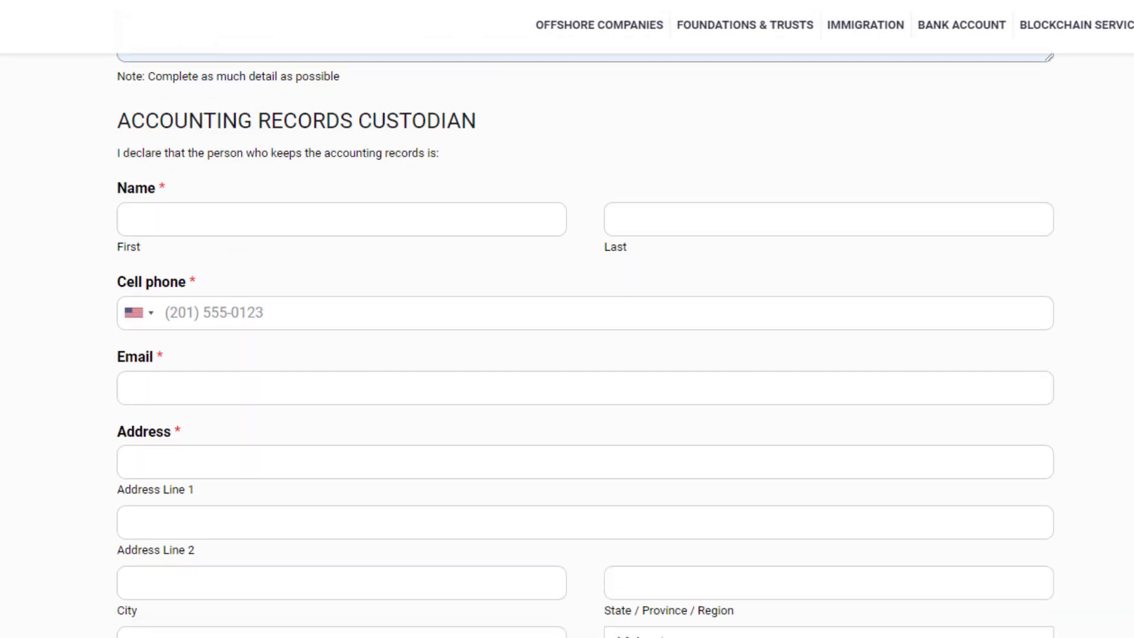
scroll(567, 346, down, 1)
click(152, 181)
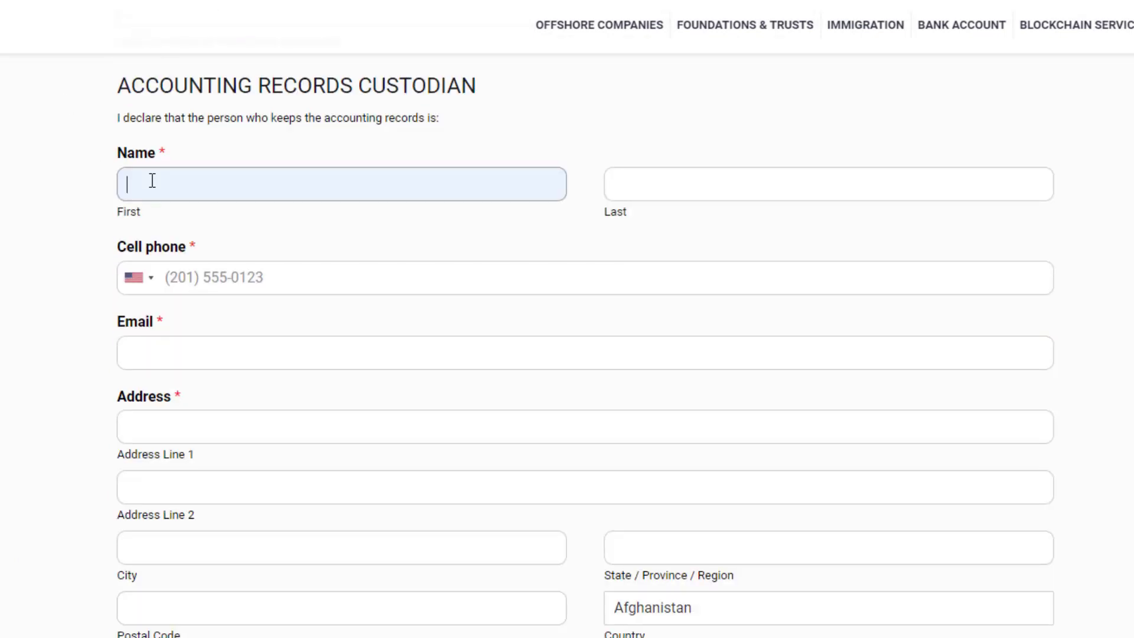
click(675, 200)
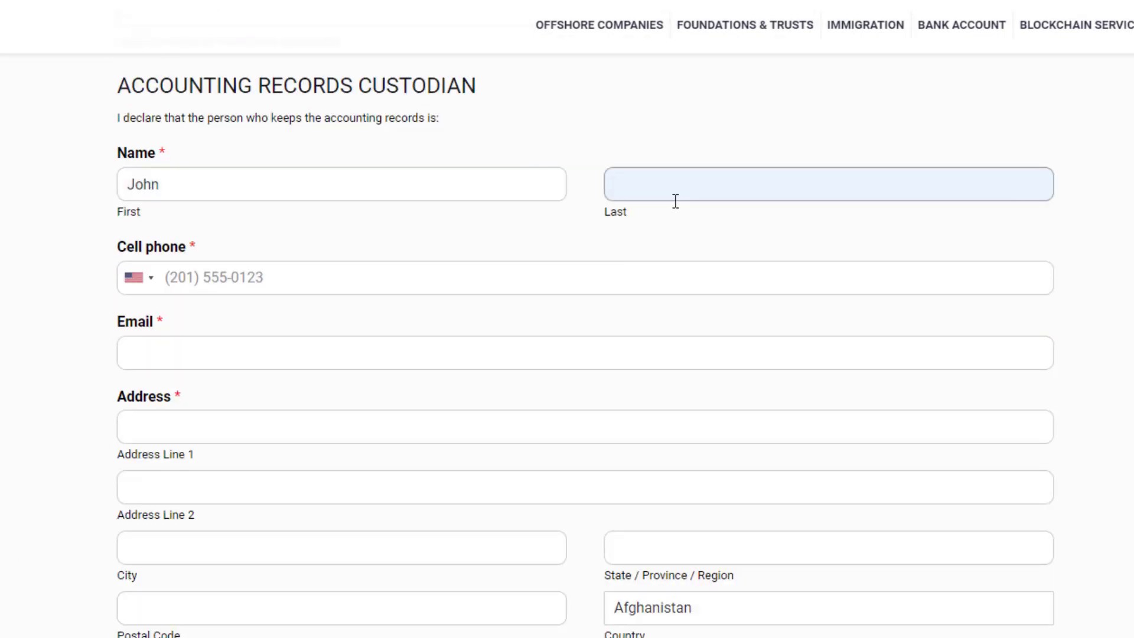
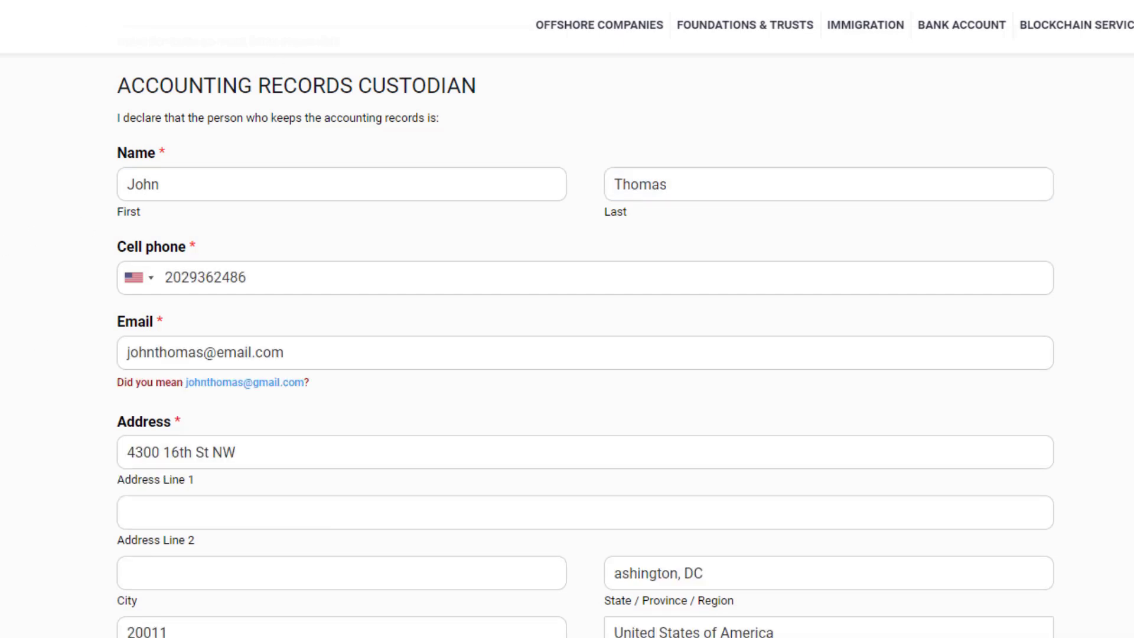
scroll(584, 344, down, 3)
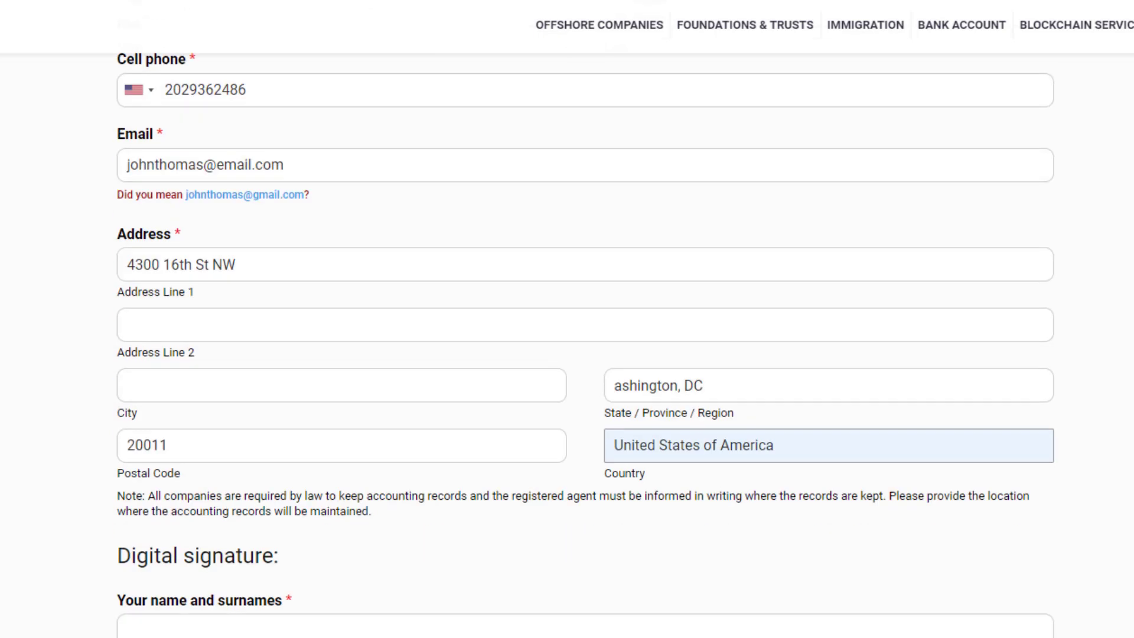
Step: Type the signer's full name under Your name and surnames and tick the reCAPTCHA box
scroll(585, 344, down, 5)
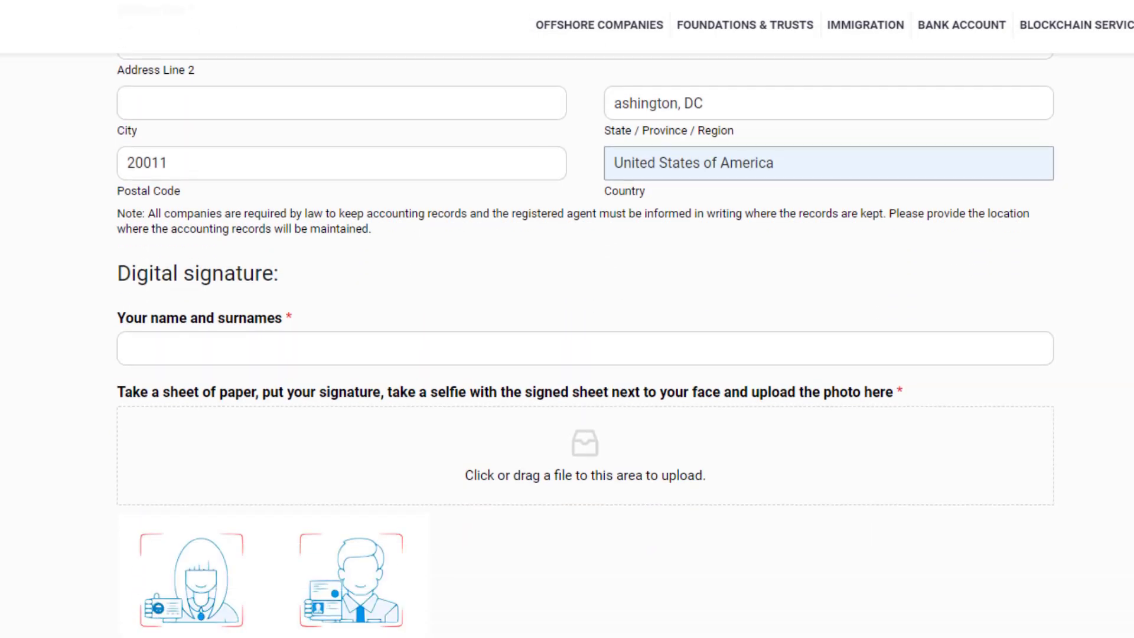
scroll(585, 344, down, 1)
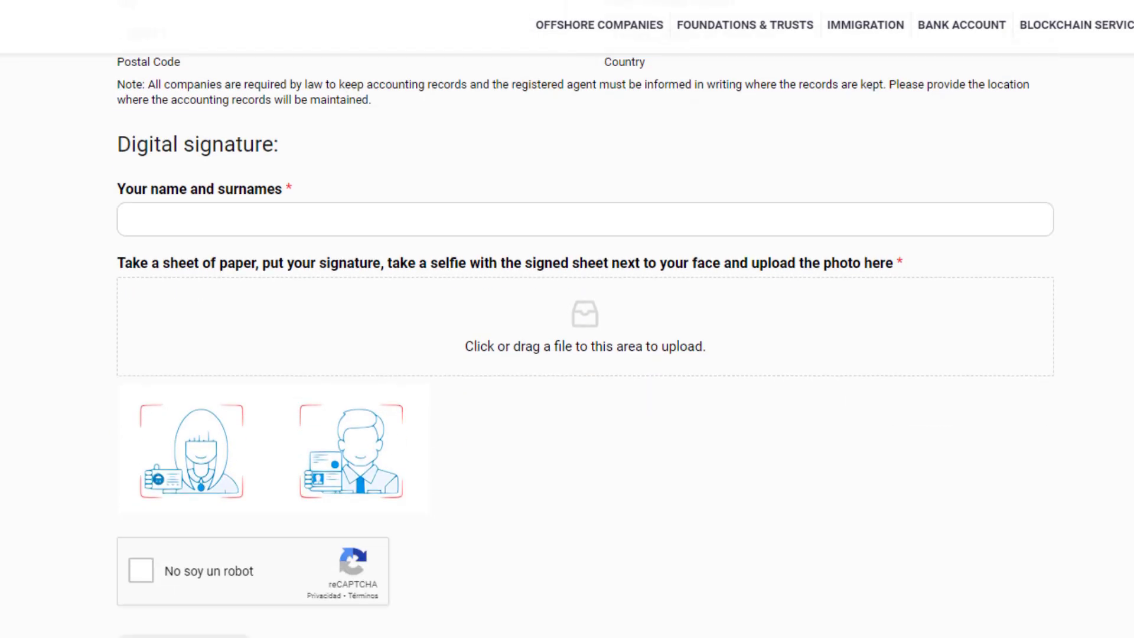
scroll(494, 131, down, 2)
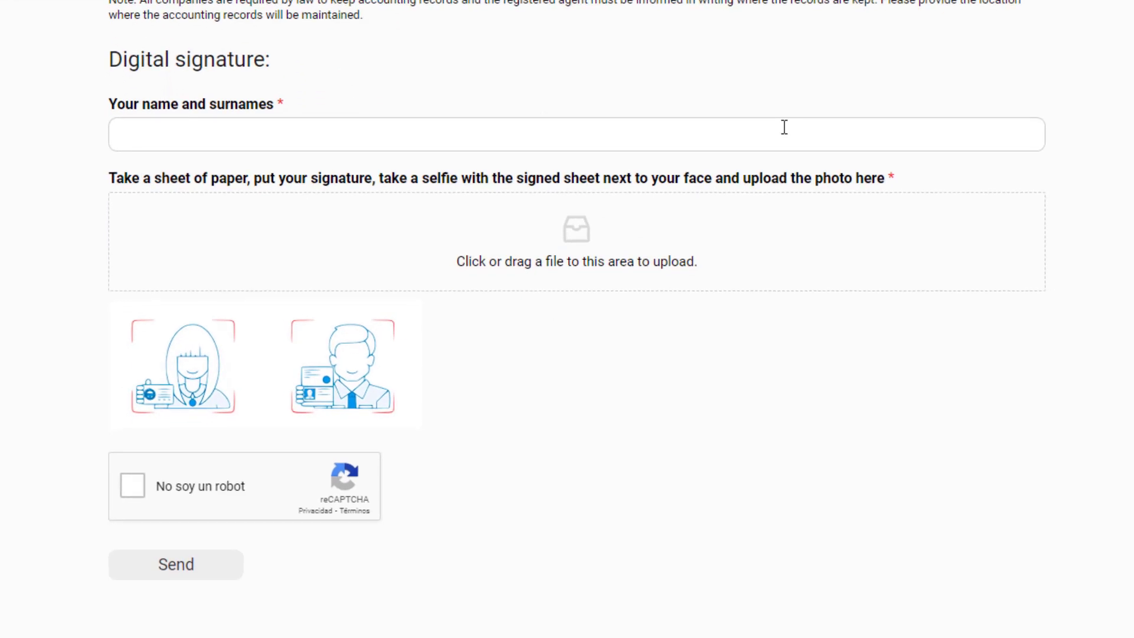
click(784, 128)
click(179, 141)
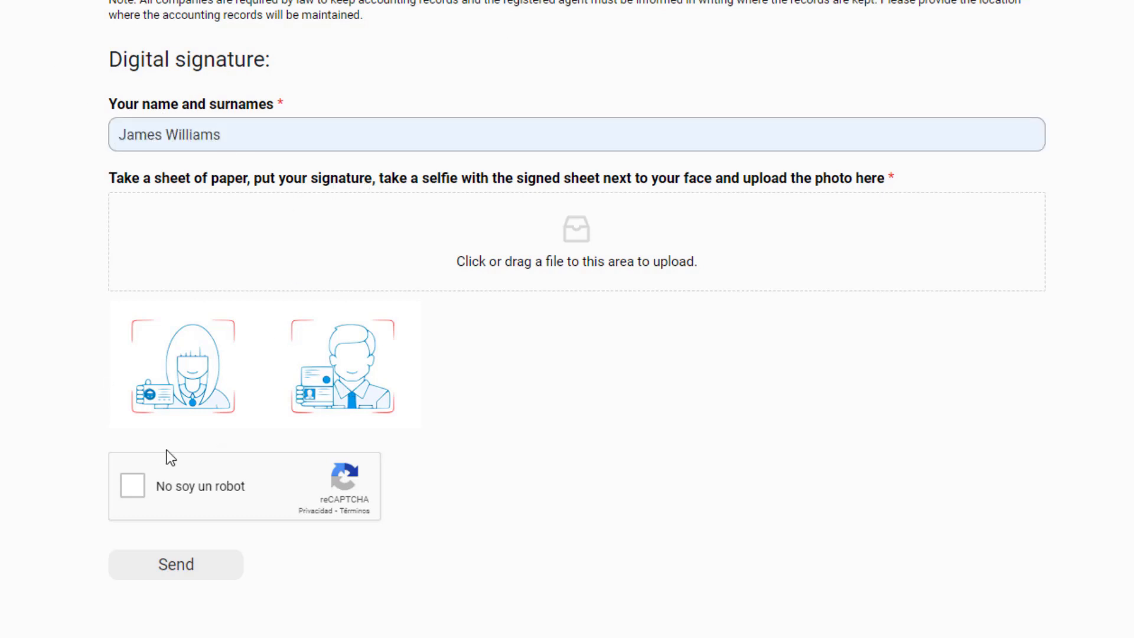
click(128, 492)
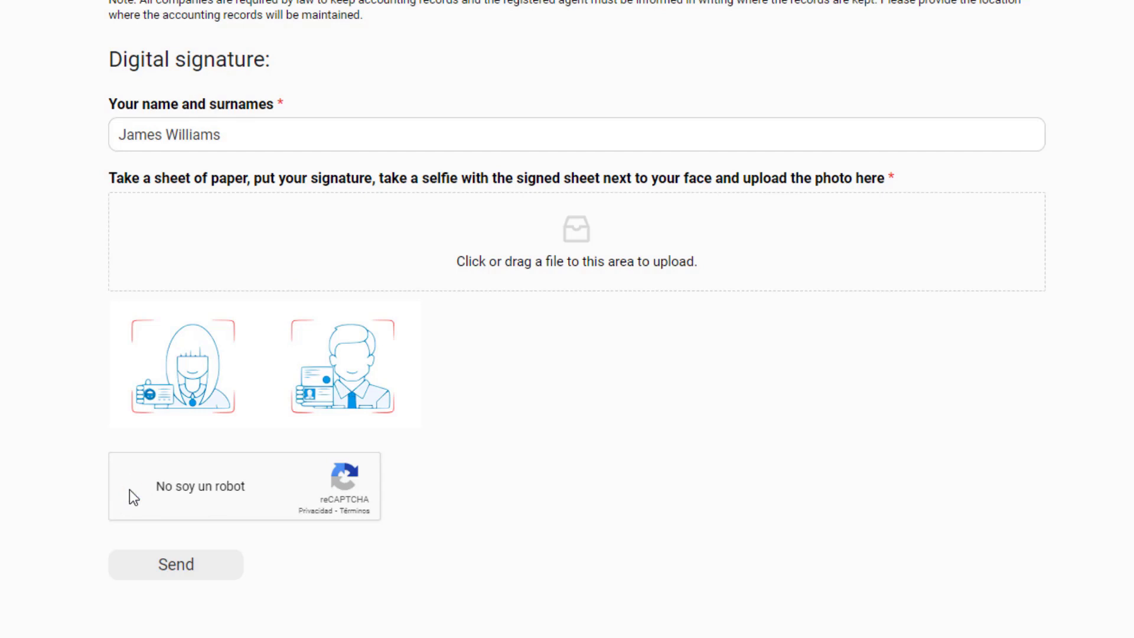